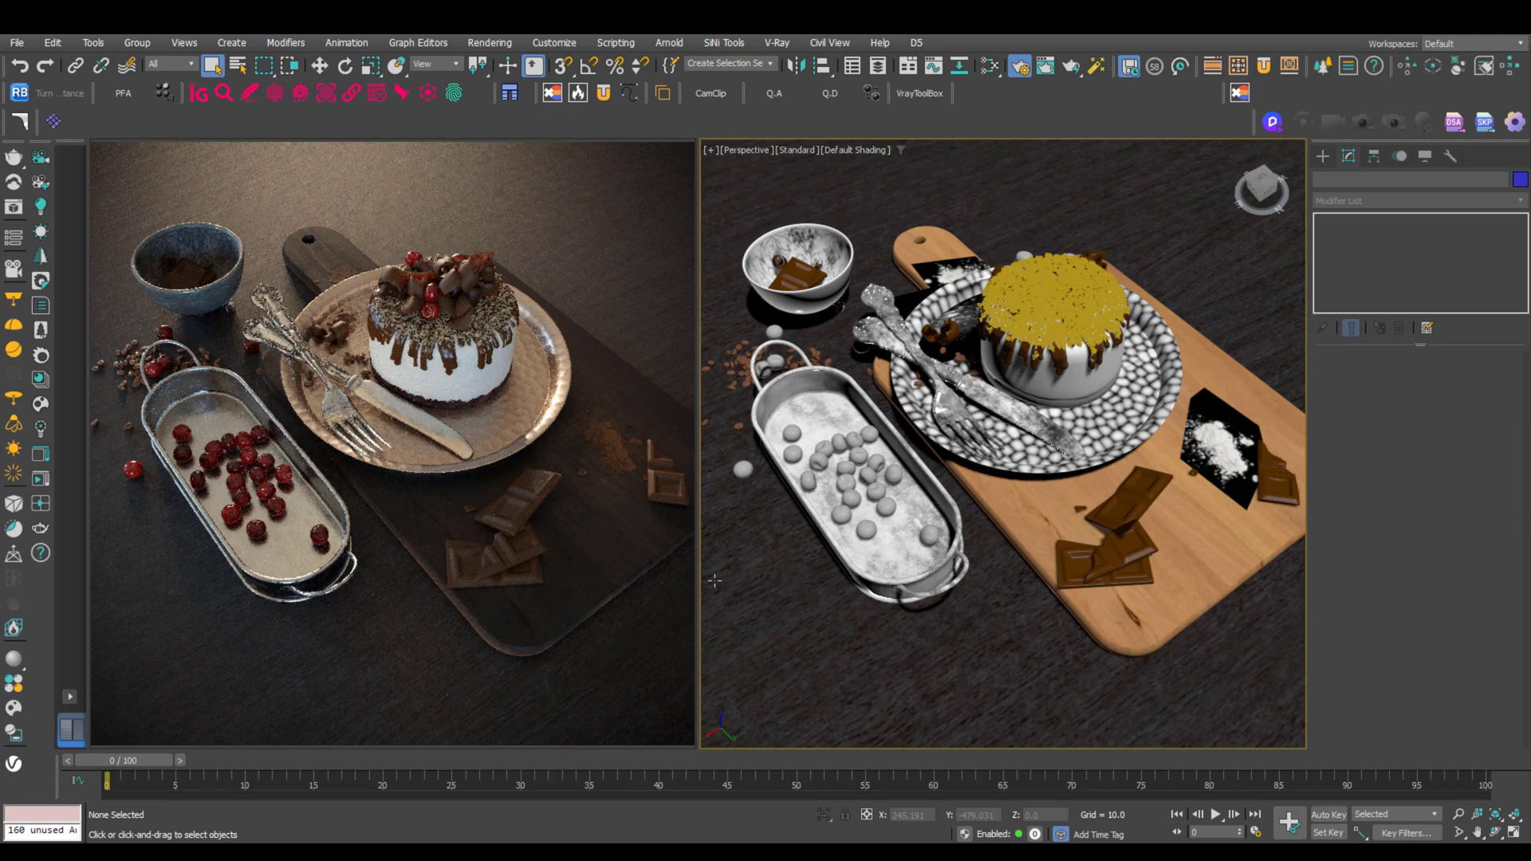
pyautogui.scroll(5, 797, 519)
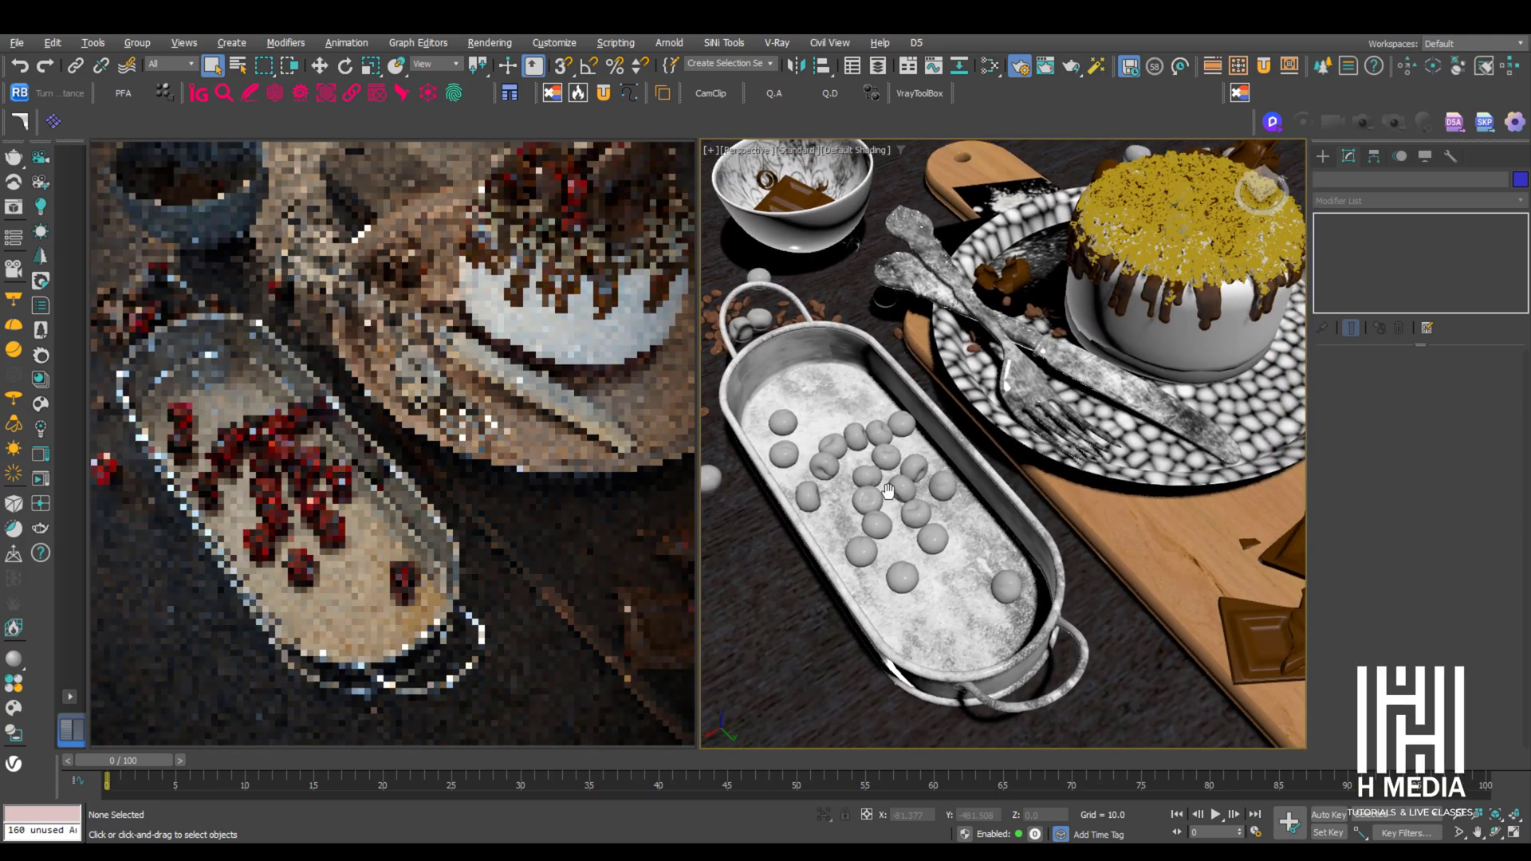
pyautogui.keyDown('alt'); pyautogui.moveTo(927, 492); pyautogui.dragTo(925, 481, button='middle'); pyautogui.keyUp('alt')
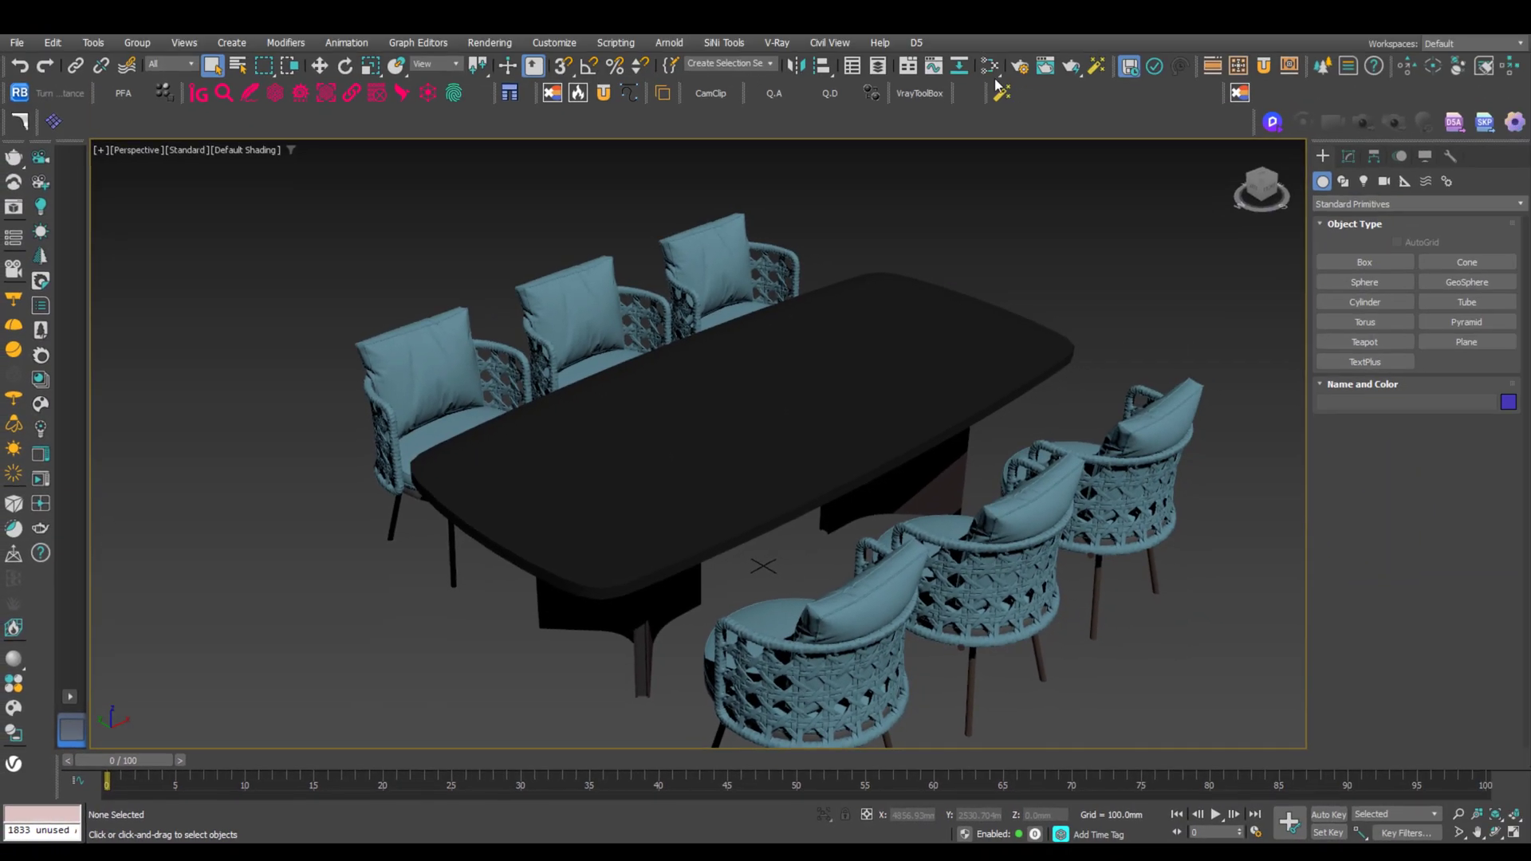
pyautogui.click(990, 65)
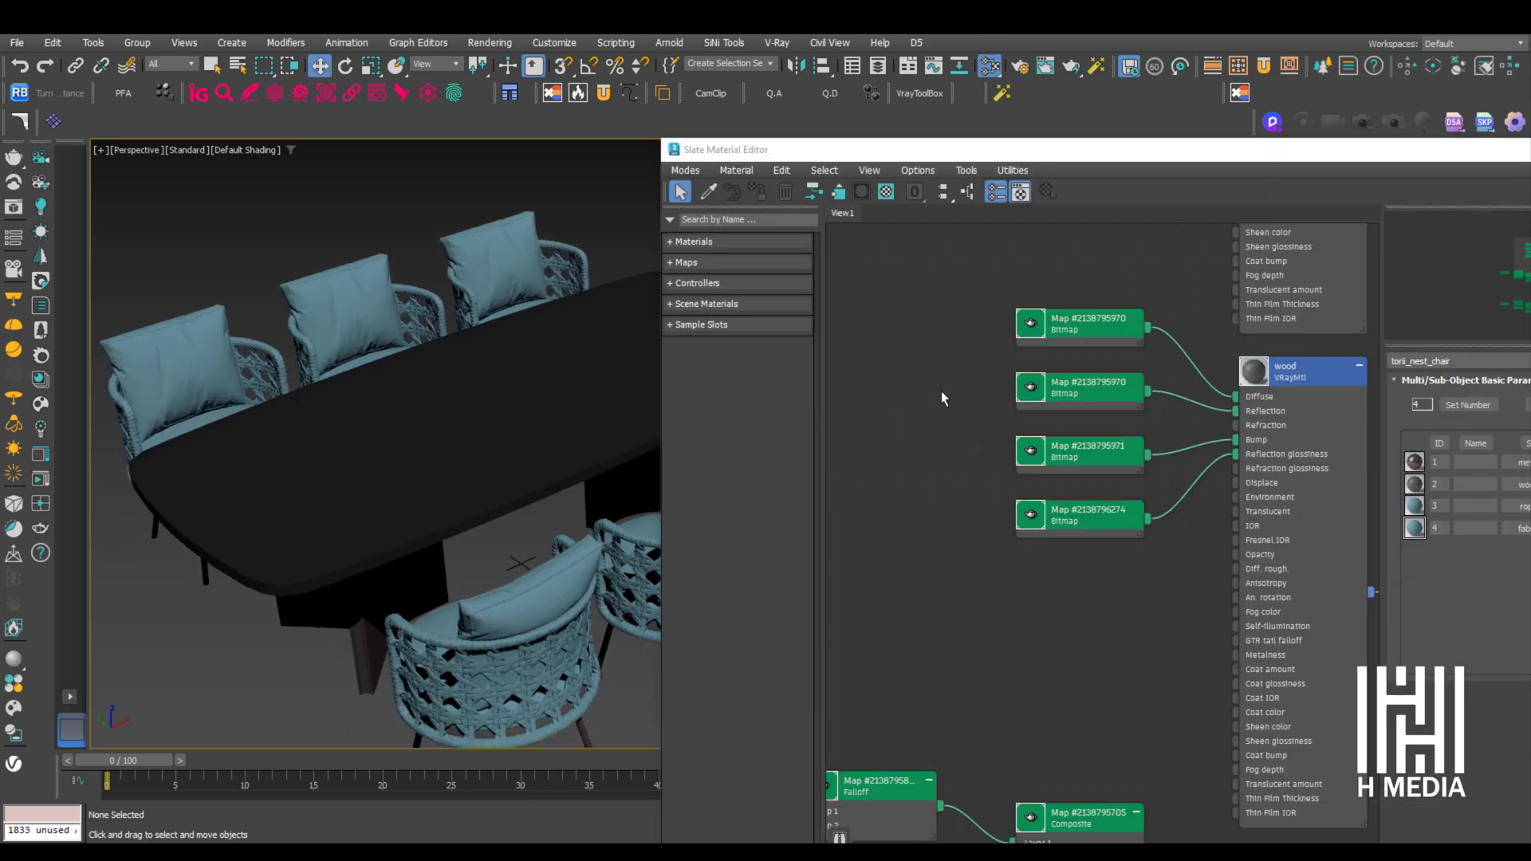
pyautogui.click(1068, 333)
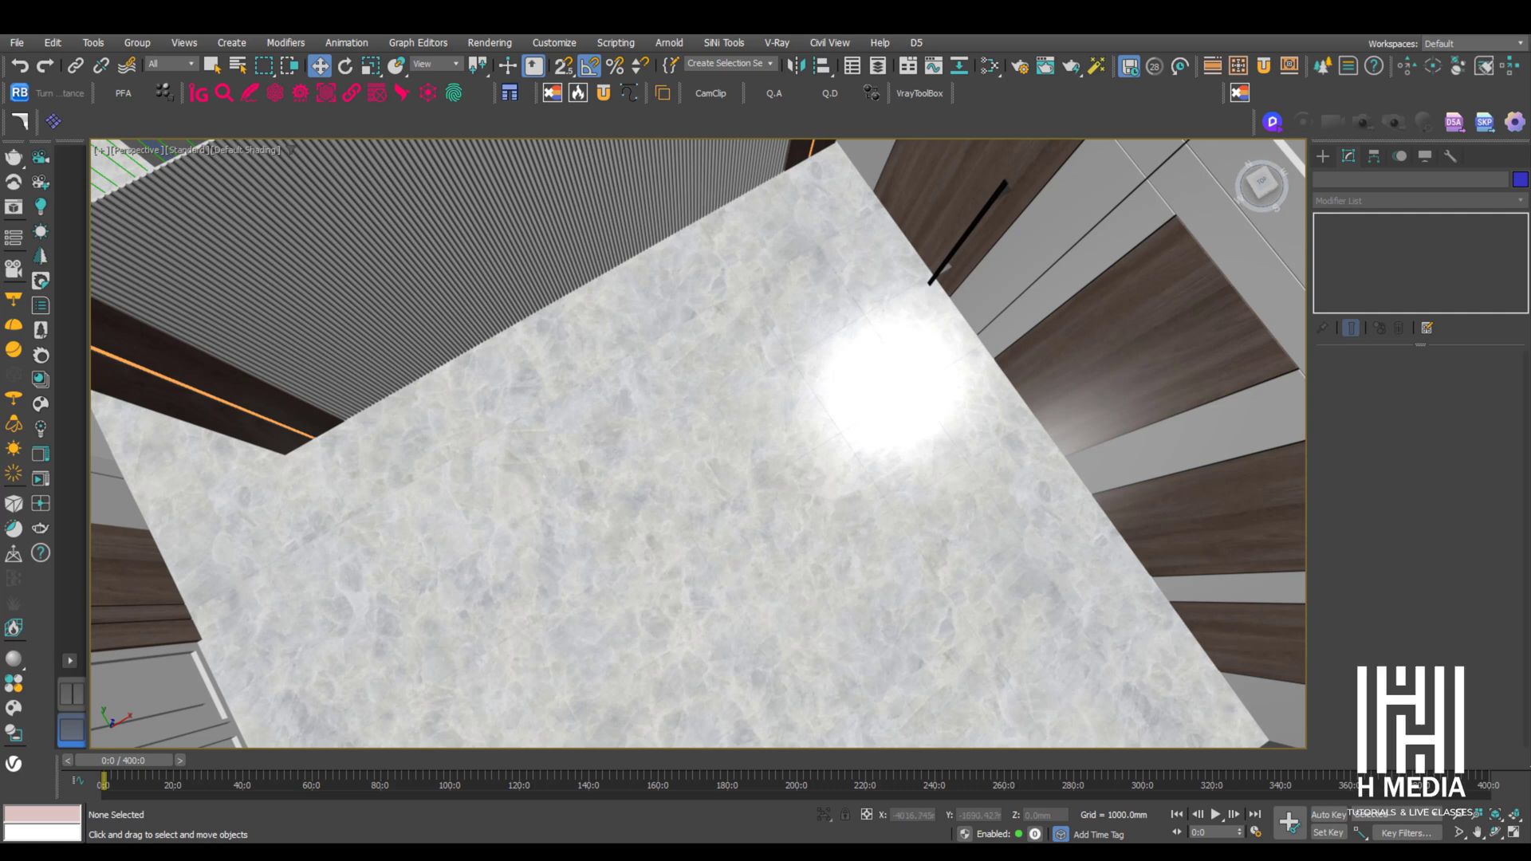
pyautogui.scroll(1, 698, 443)
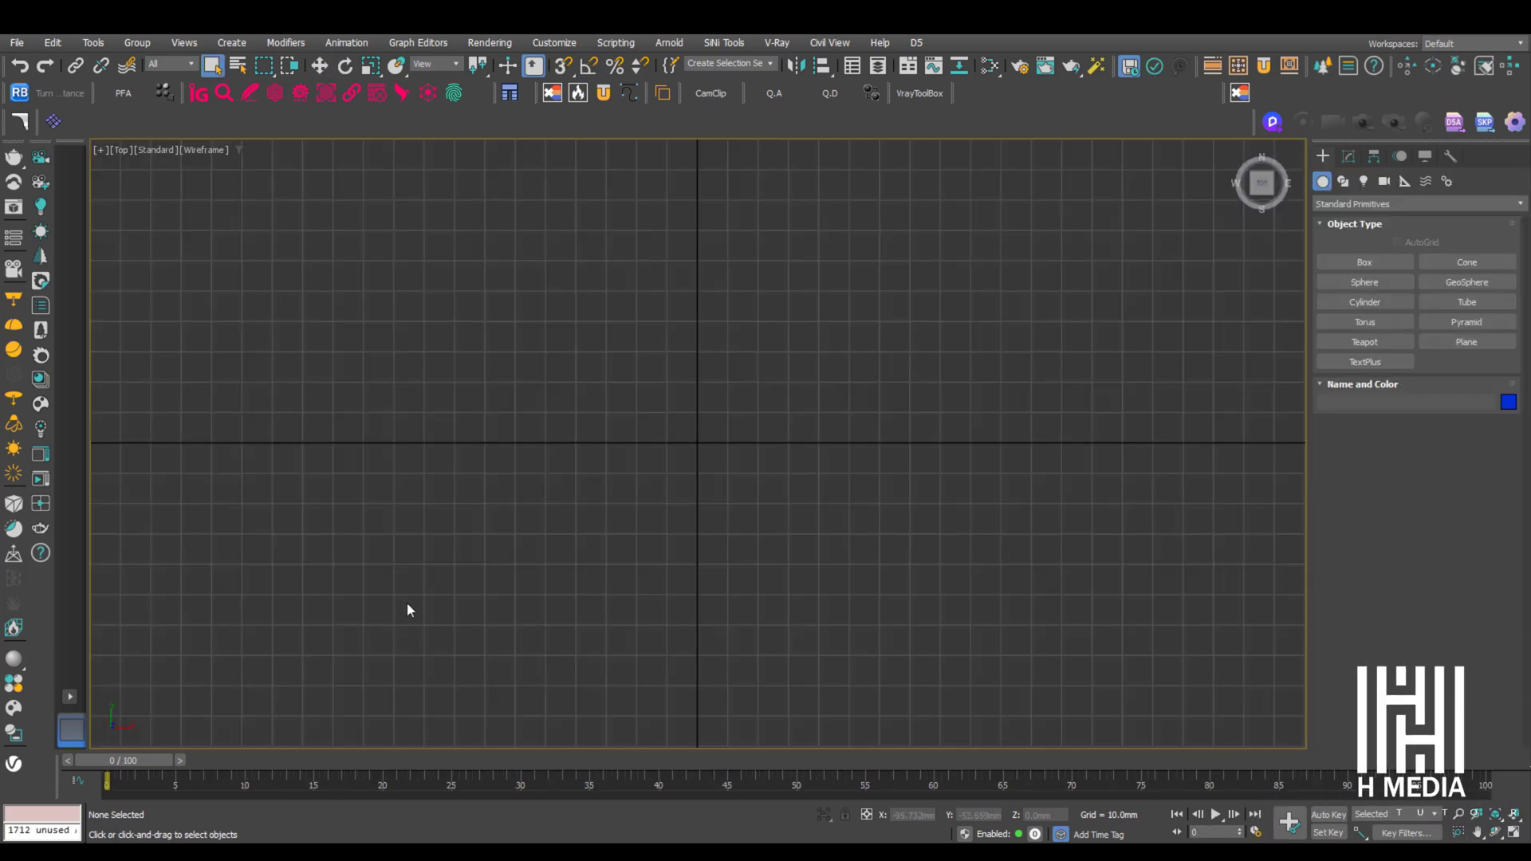
# Step: Open the scene file torii_nest_chair_marvin_table_set_2013.max
pyautogui.click(17, 43)
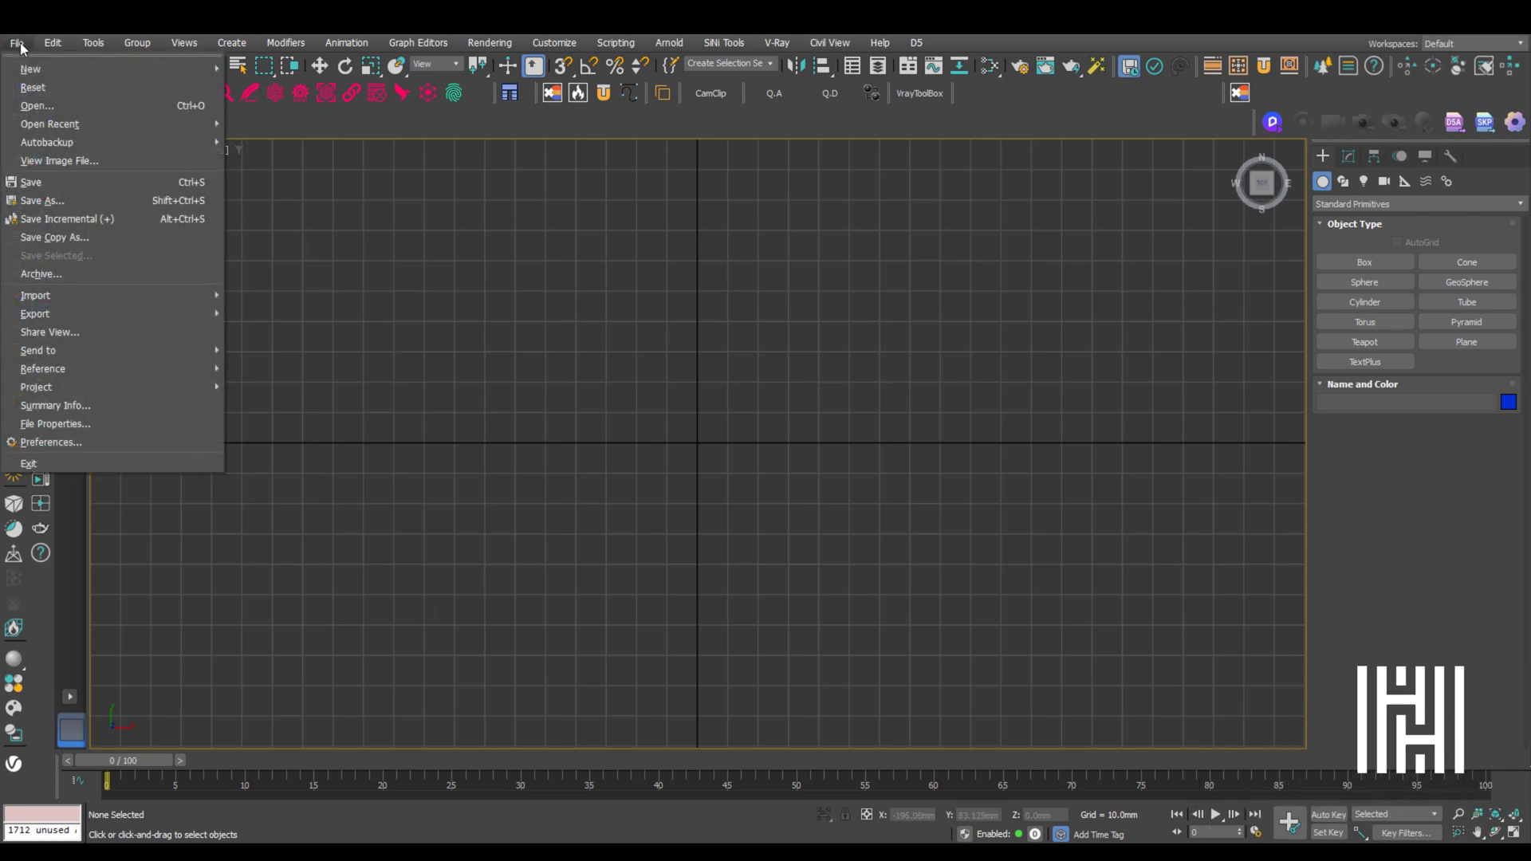
pyautogui.click(37, 106)
pyautogui.click(1125, 710)
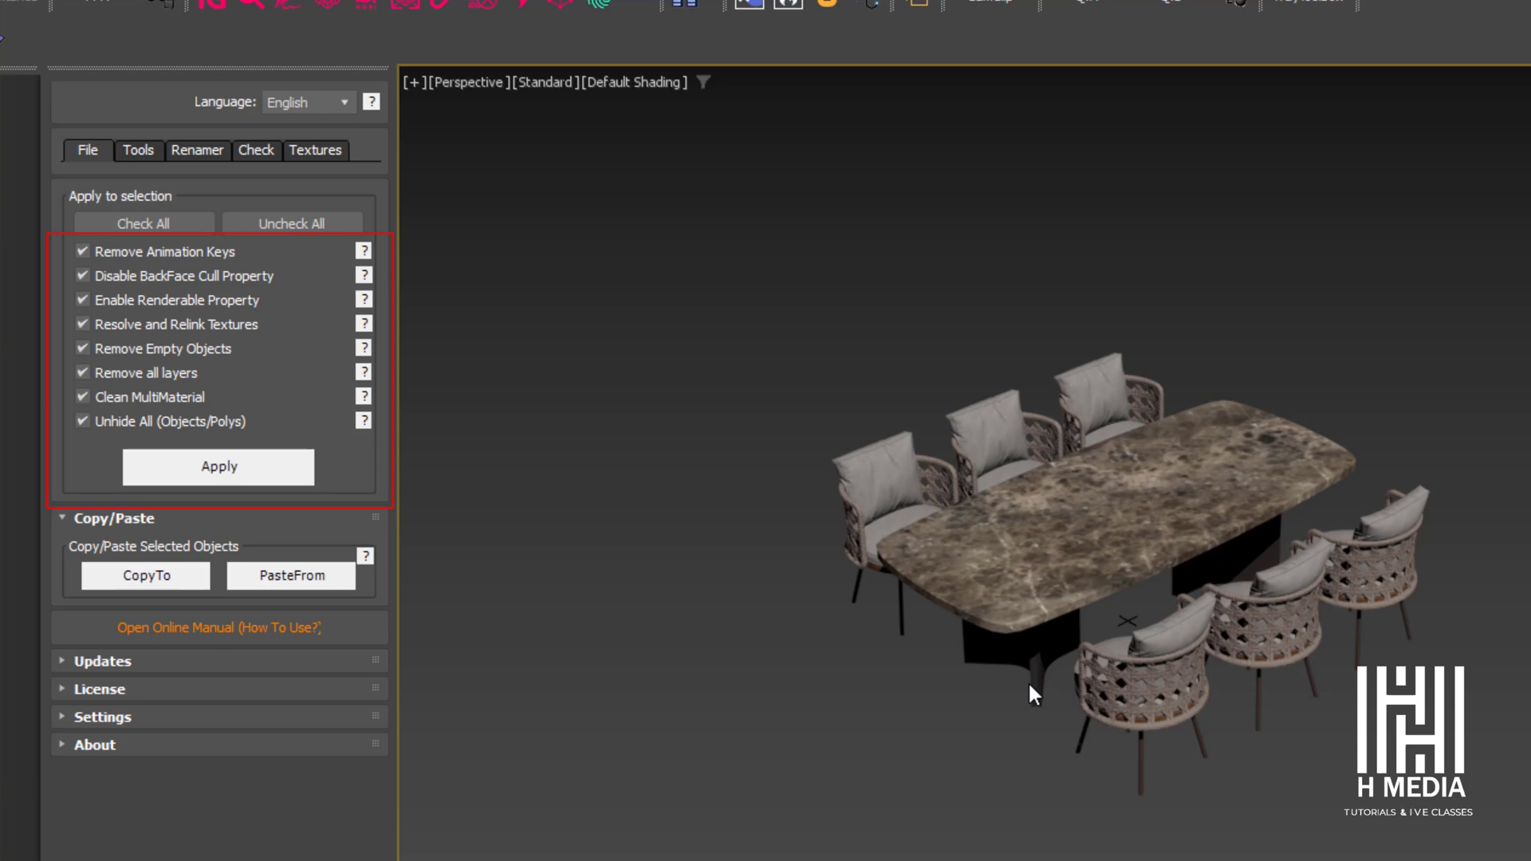
# Step: Apply all the checked cleanup options, from Remove Animation Keys to Unhide All, to the dining table and chair set
pyautogui.click(1053, 516)
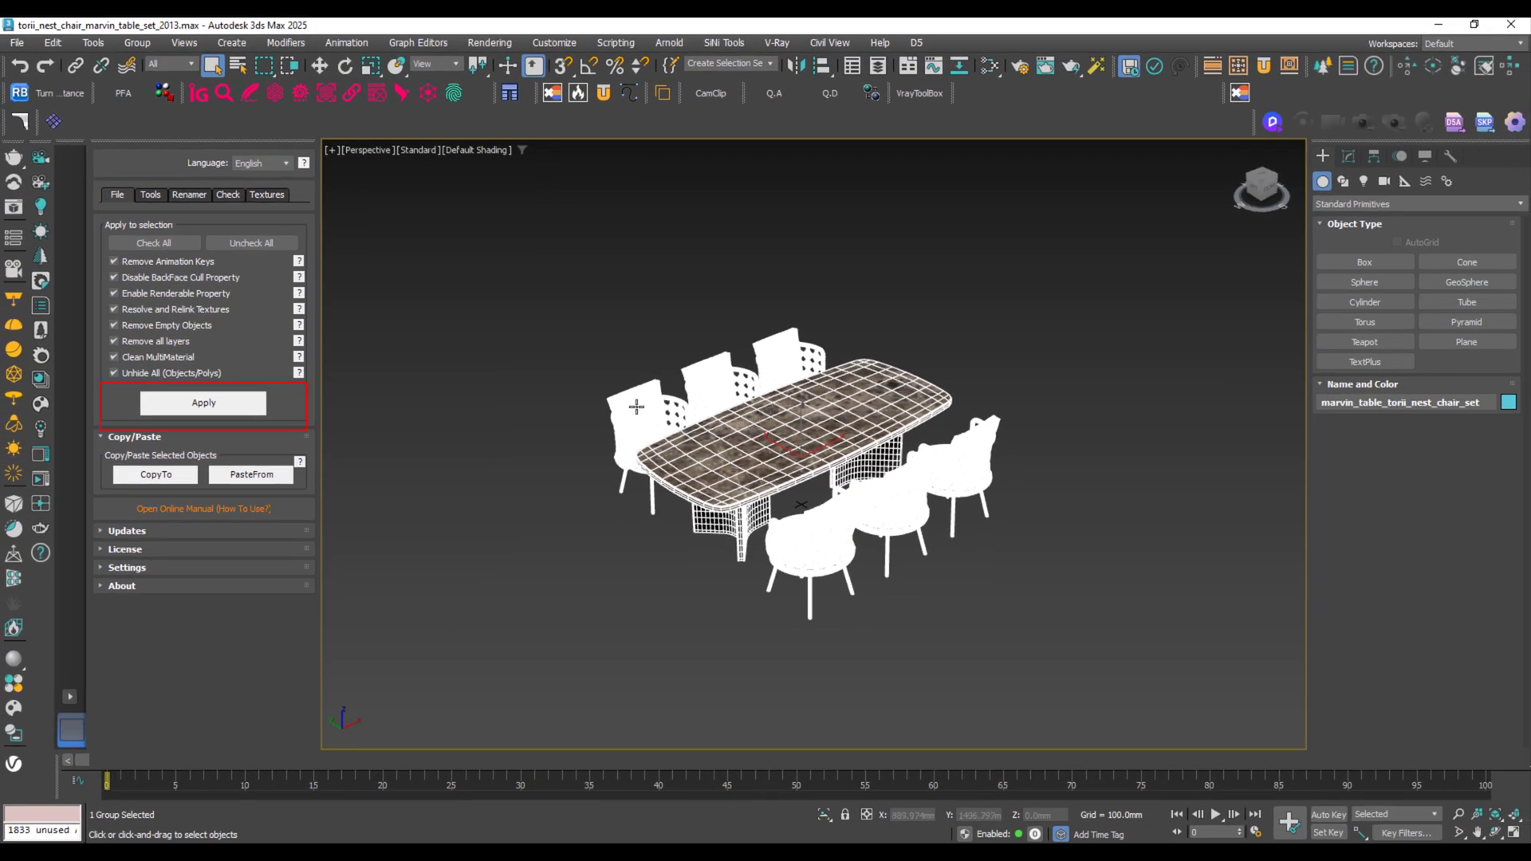
pyautogui.click(204, 403)
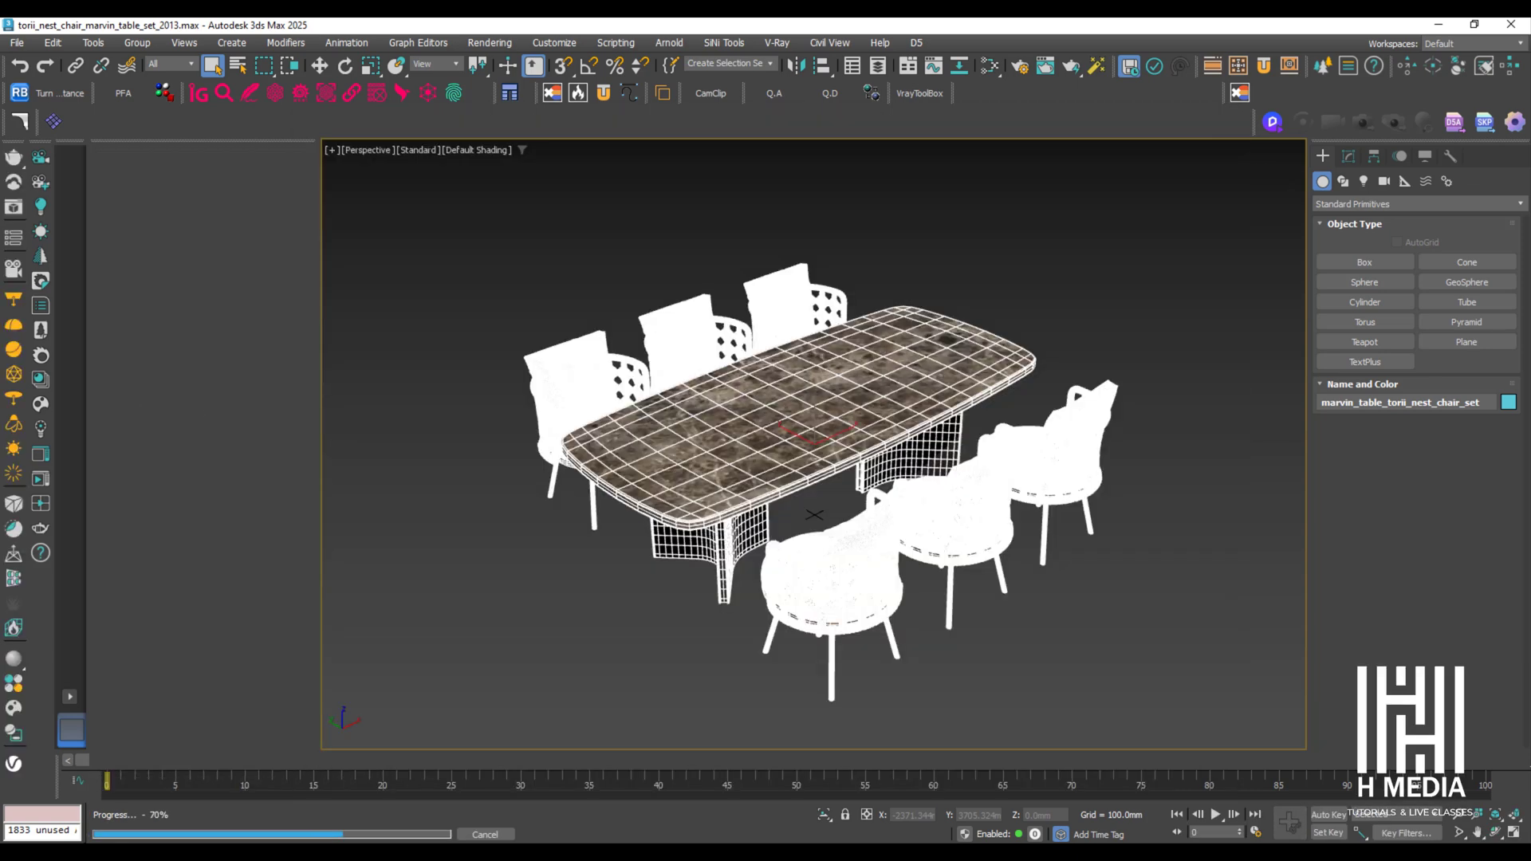
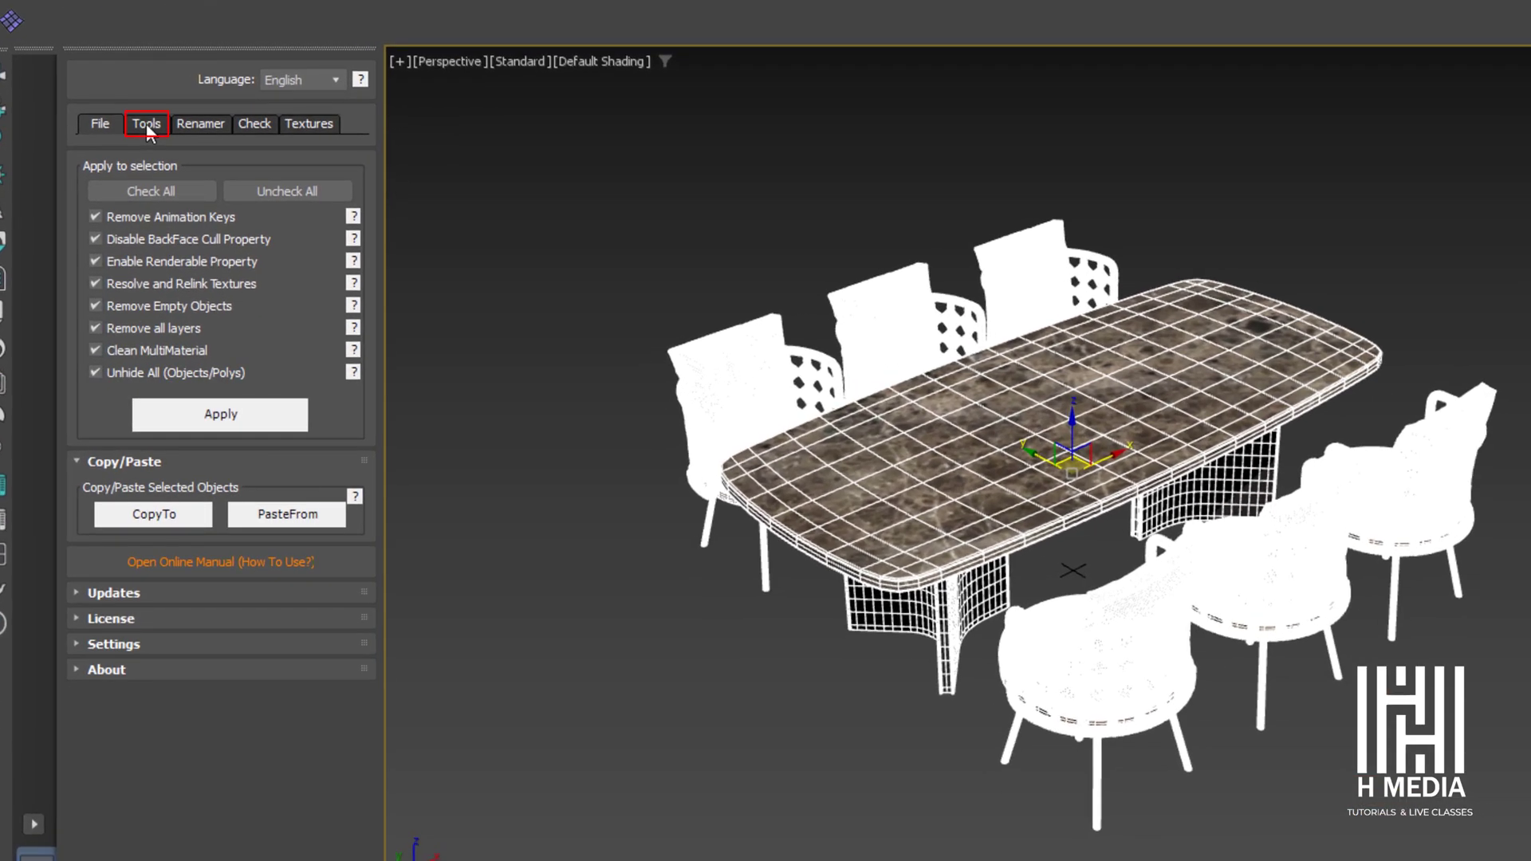
# Step: Ungroup the dining table and chair set into separate objects with the script's geometry tools
pyautogui.click(146, 126)
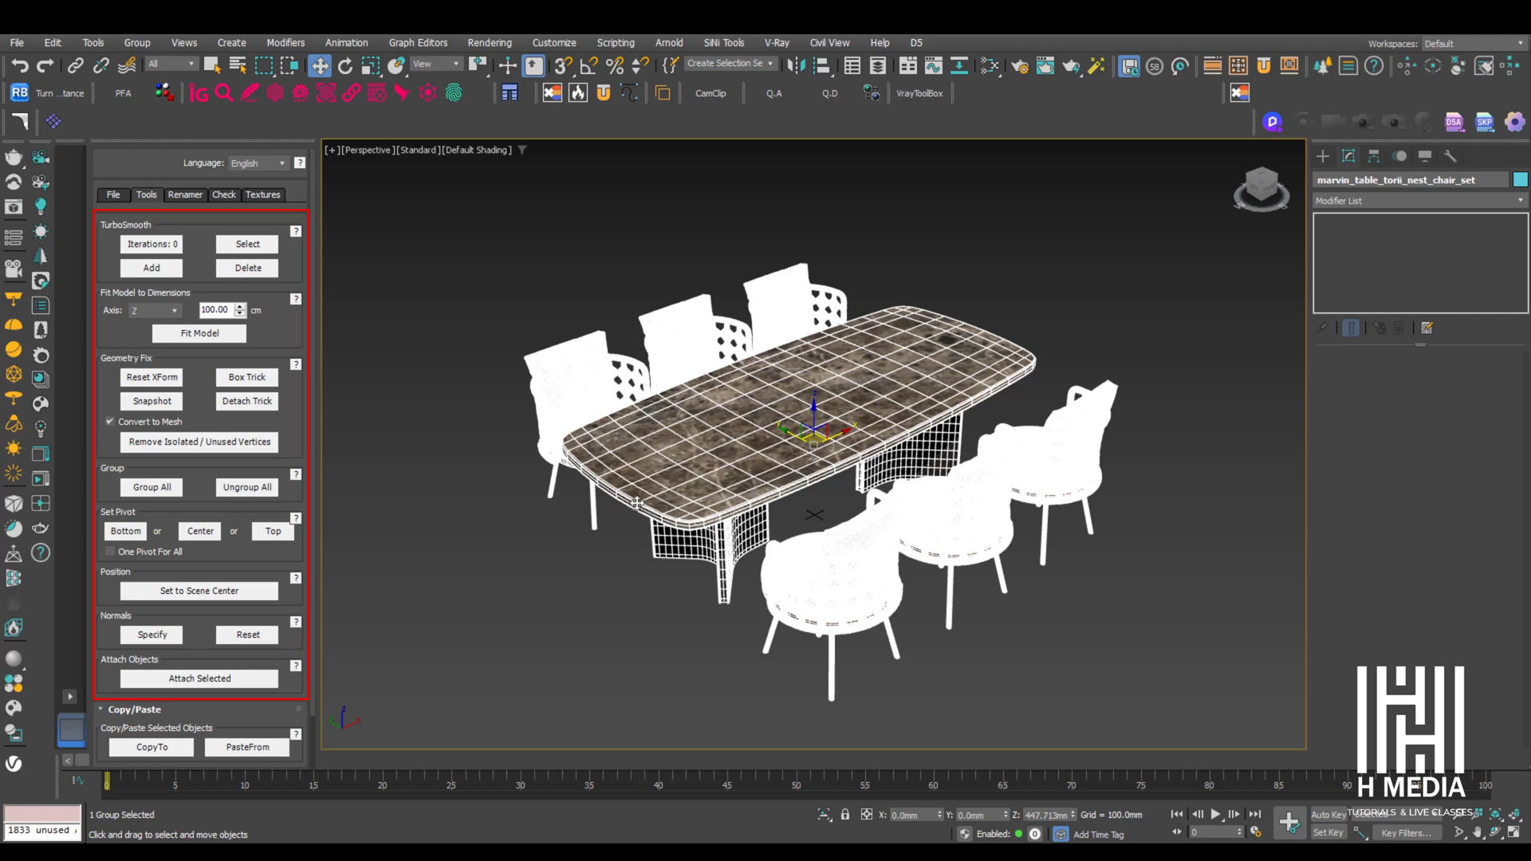
pyautogui.click(753, 382)
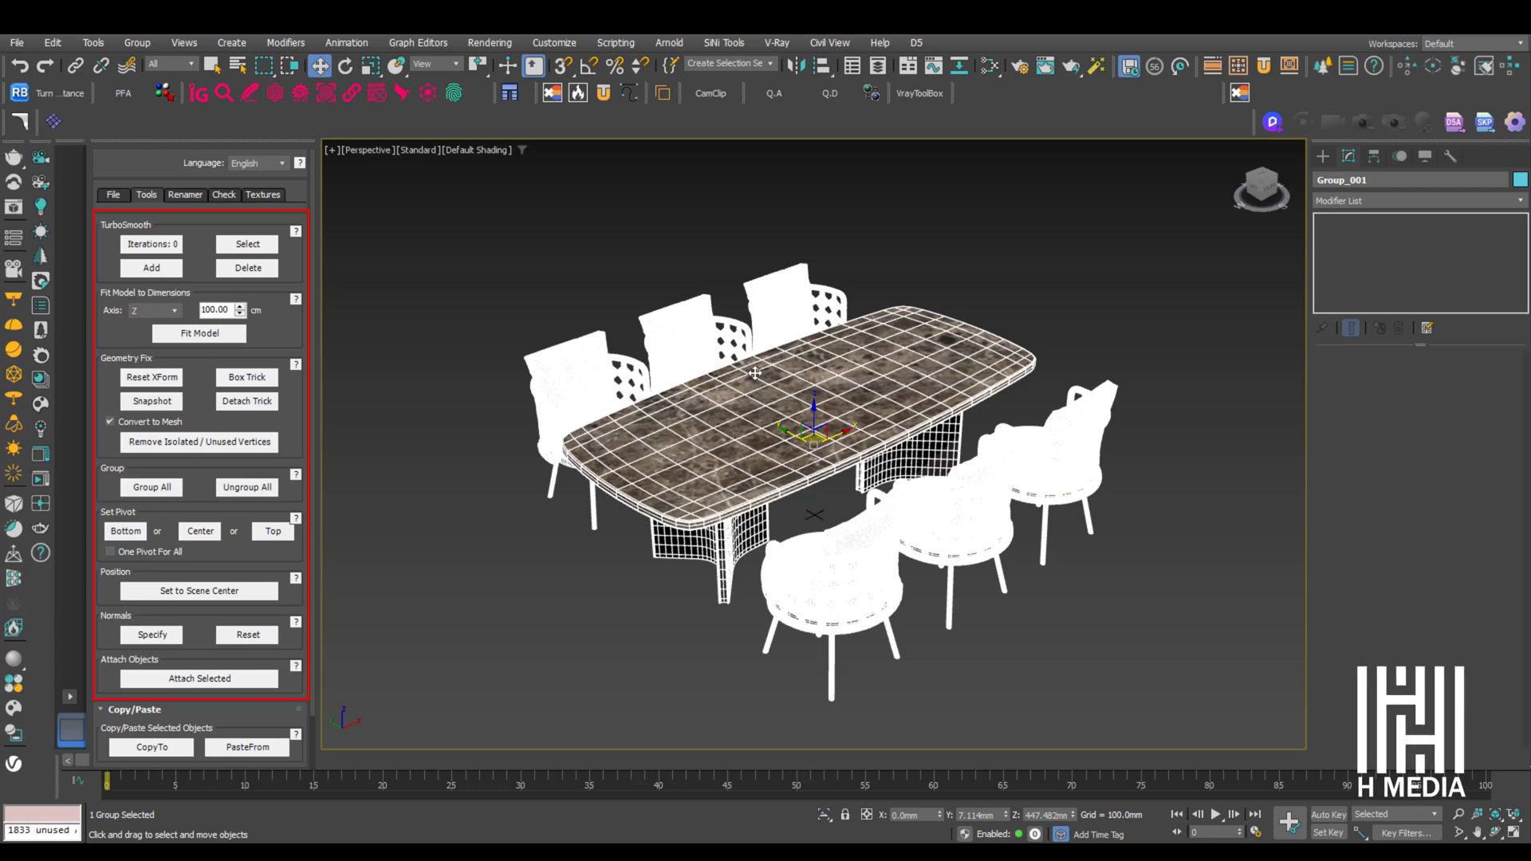
pyautogui.click(241, 488)
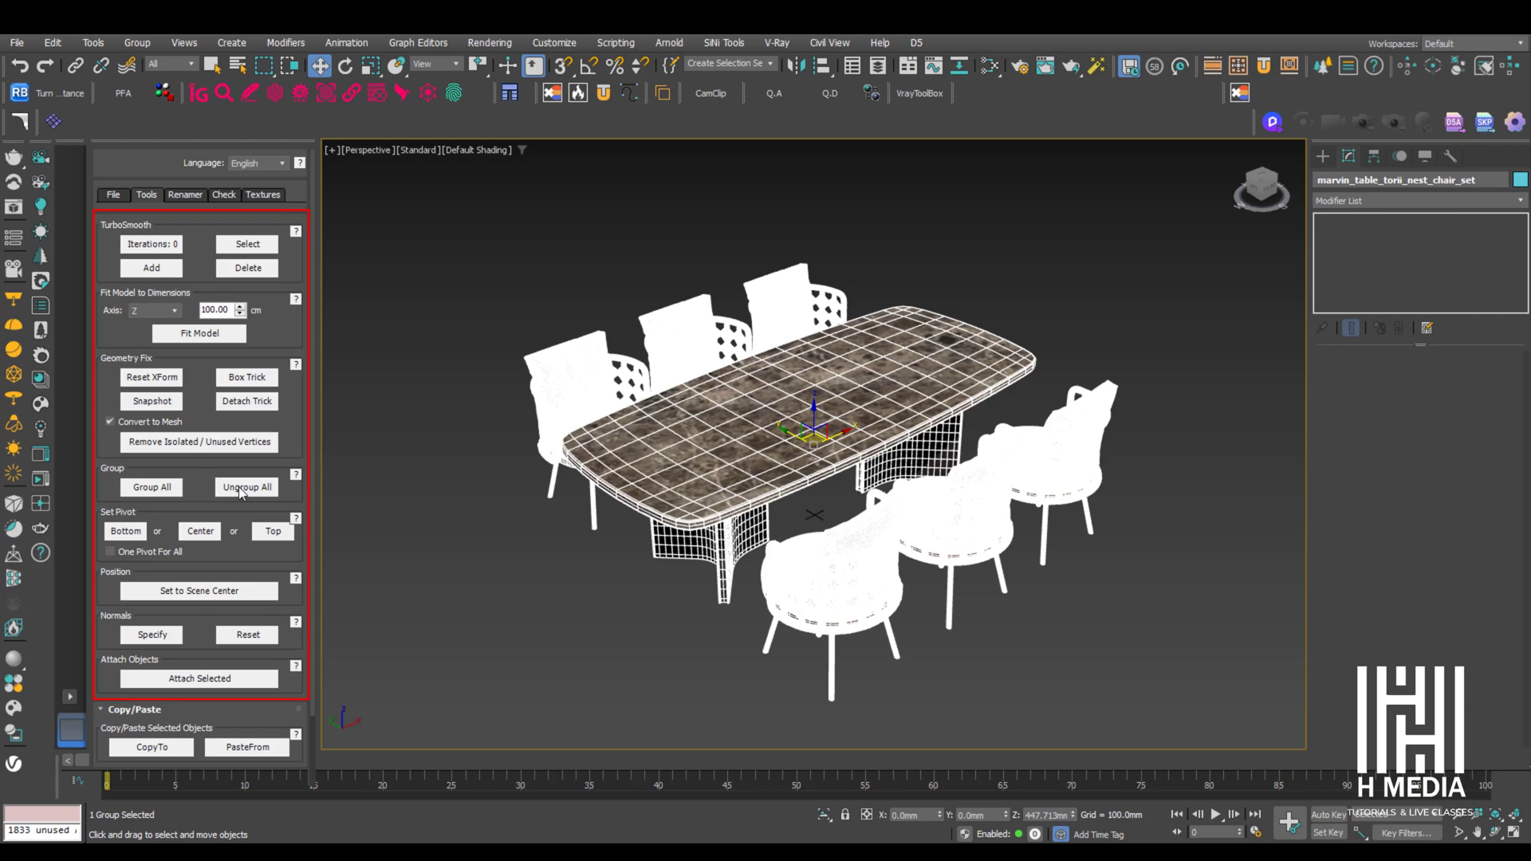
# Step: Examine the modifier stack and TurboSmooth settings of the individual chairs around the table
pyautogui.click(578, 446)
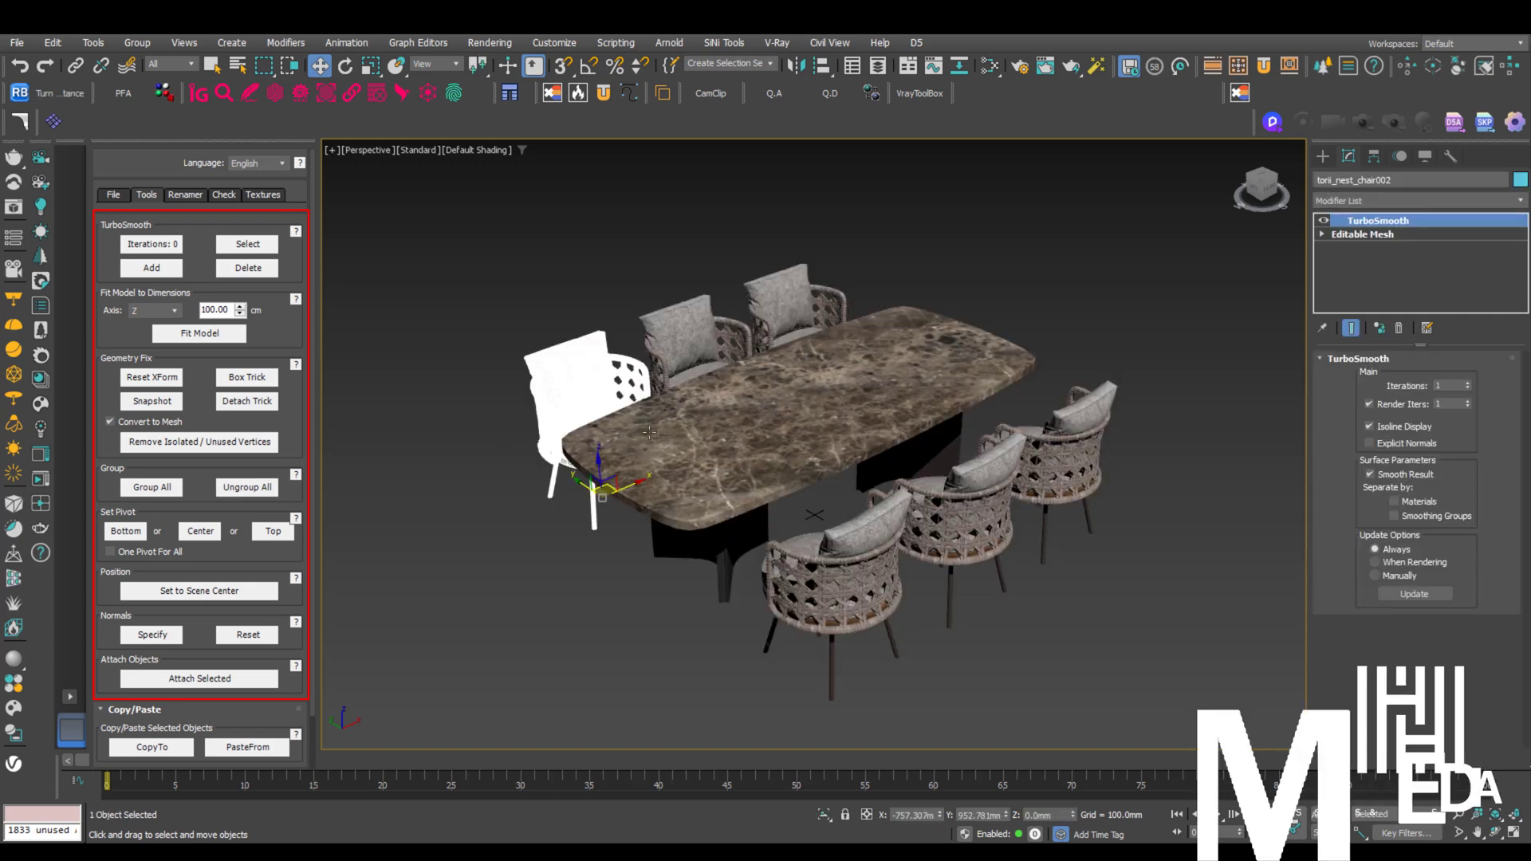
pyautogui.click(690, 425)
pyautogui.click(682, 327)
pyautogui.click(781, 299)
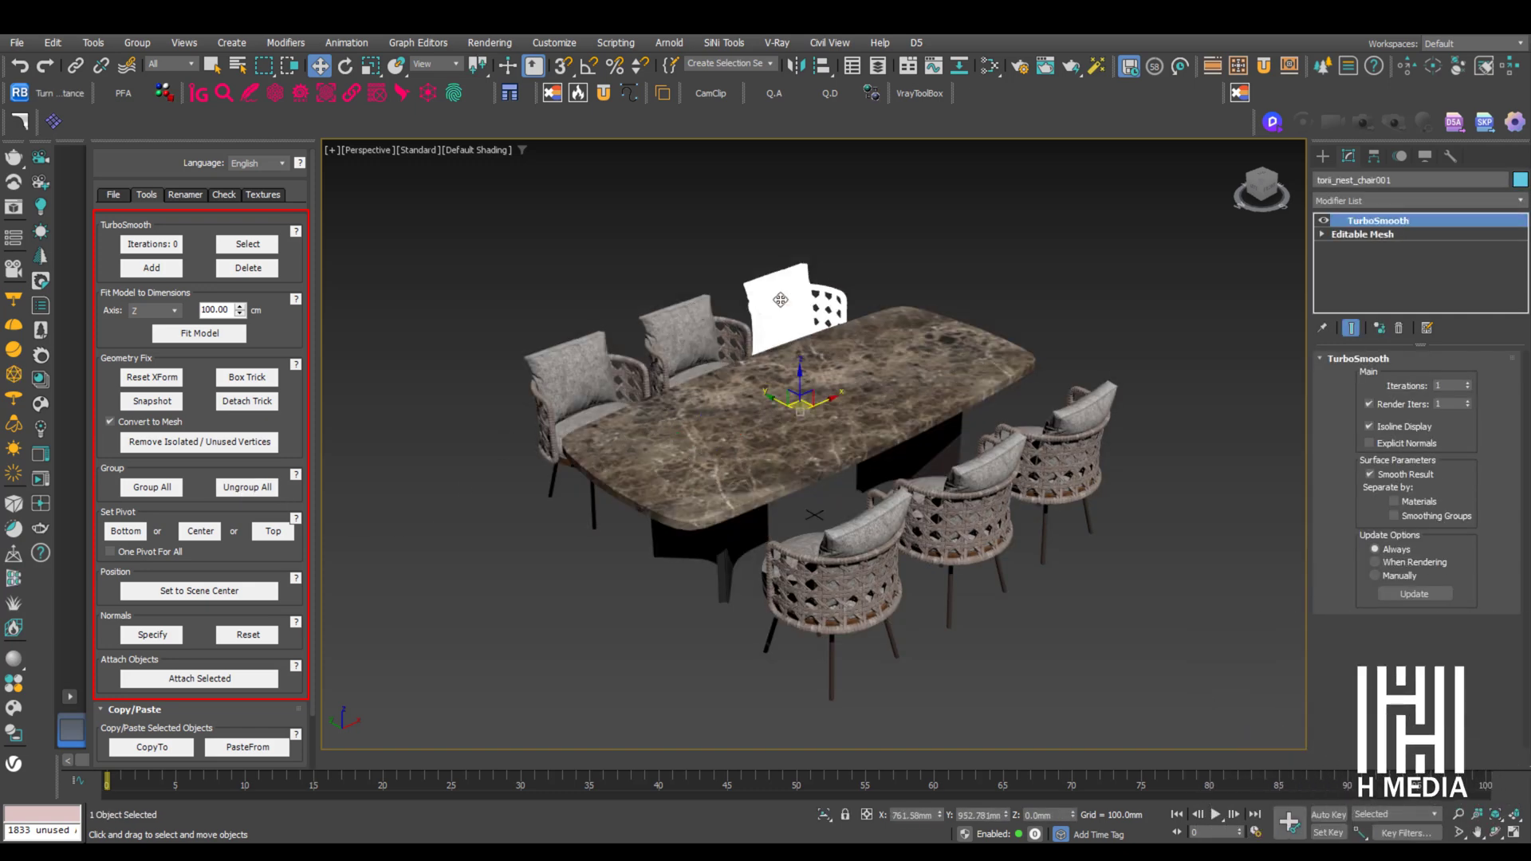
pyautogui.click(1027, 451)
pyautogui.click(989, 476)
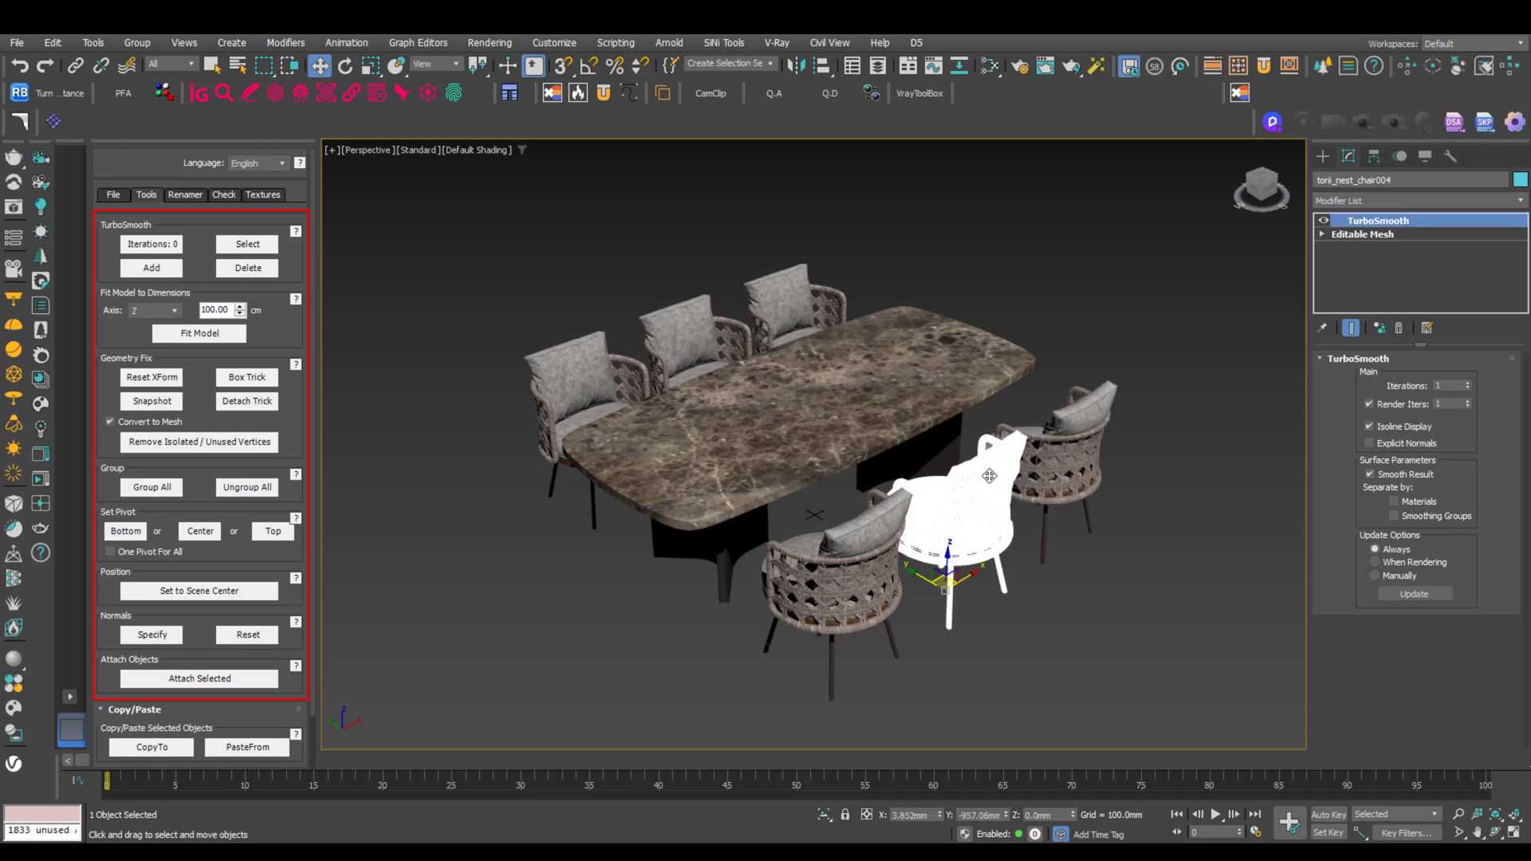
pyautogui.click(877, 537)
pyautogui.click(592, 375)
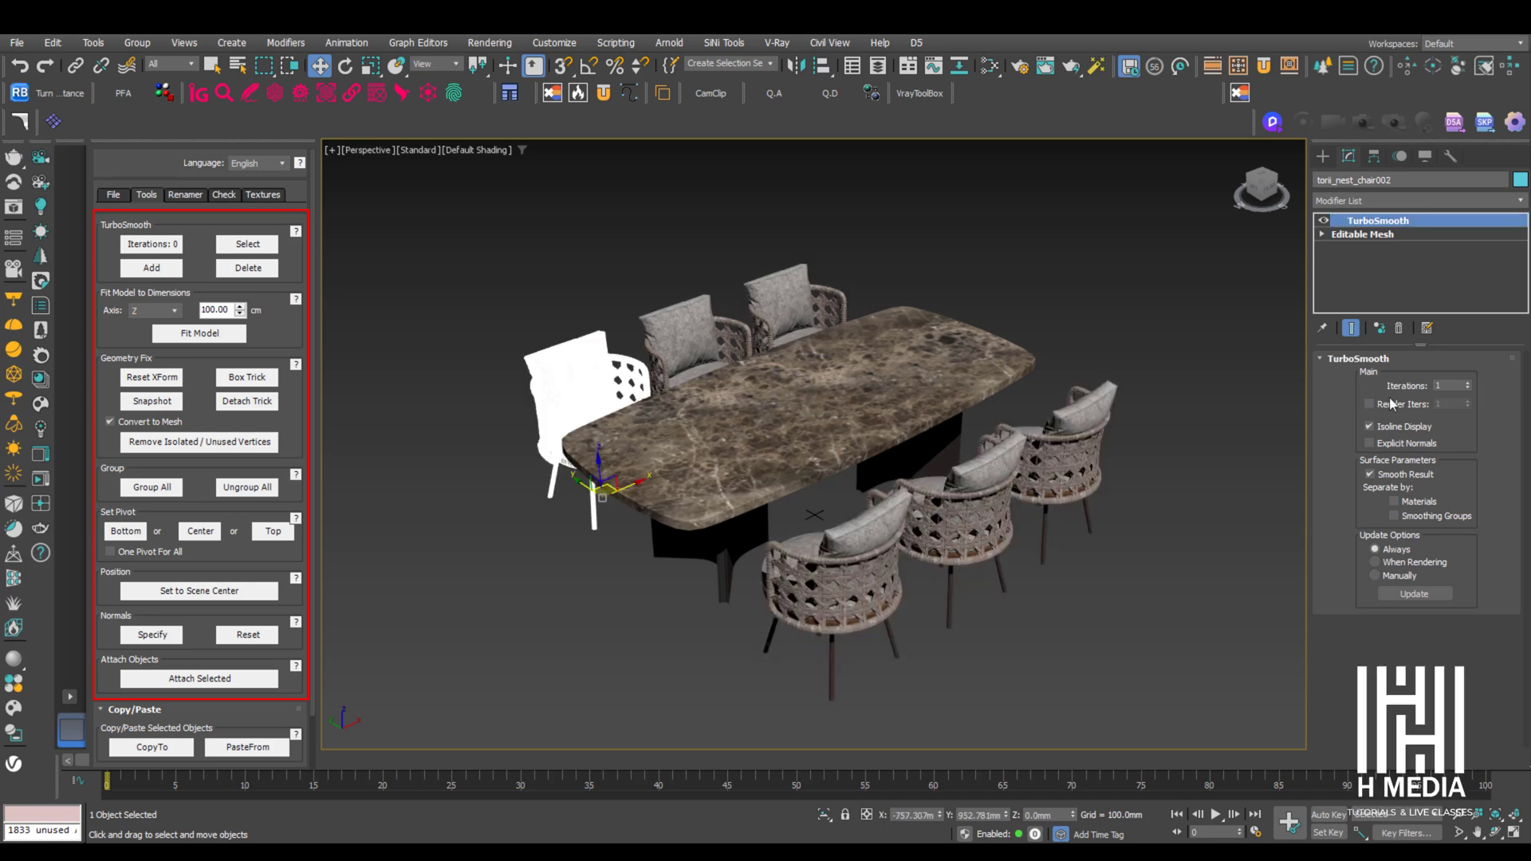
pyautogui.click(981, 478)
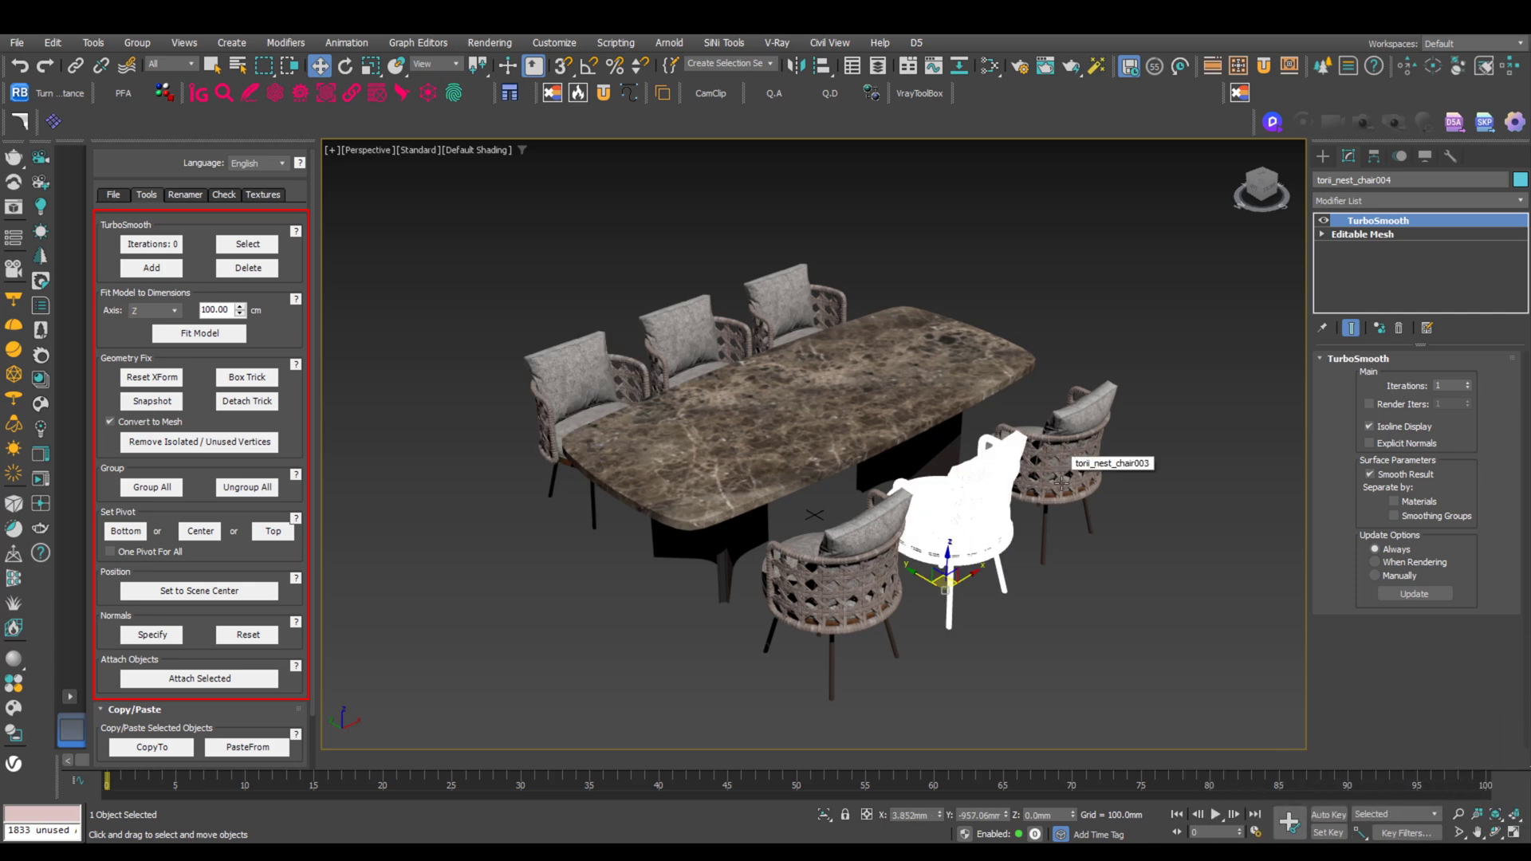
# Step: Set the TurboSmooth iterations to 0 on all objects and check the setting on several chairs
pyautogui.hotkey('ctrl', 'a')
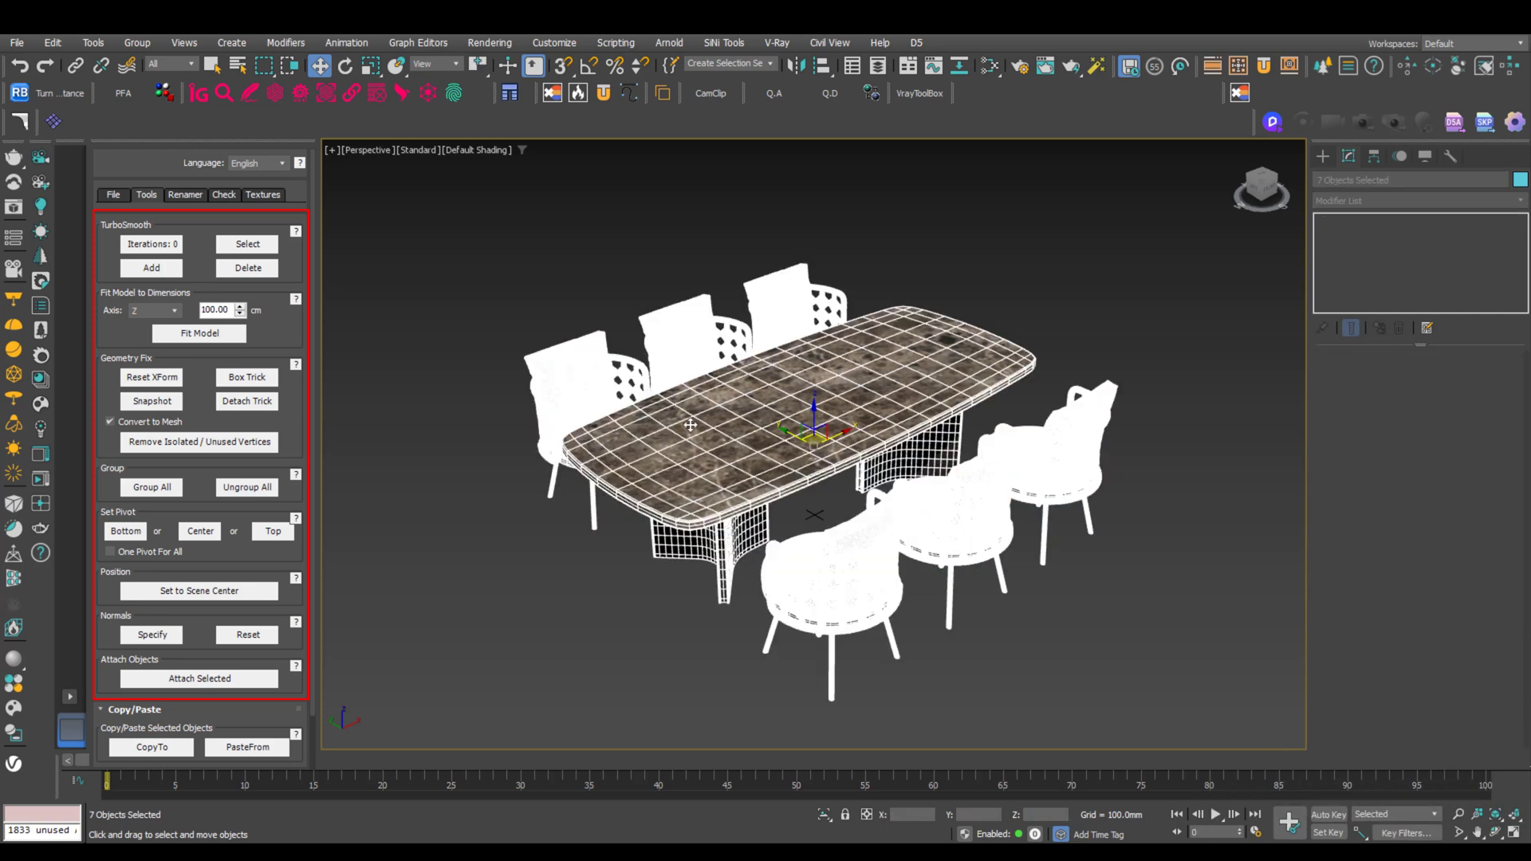
pyautogui.click(162, 247)
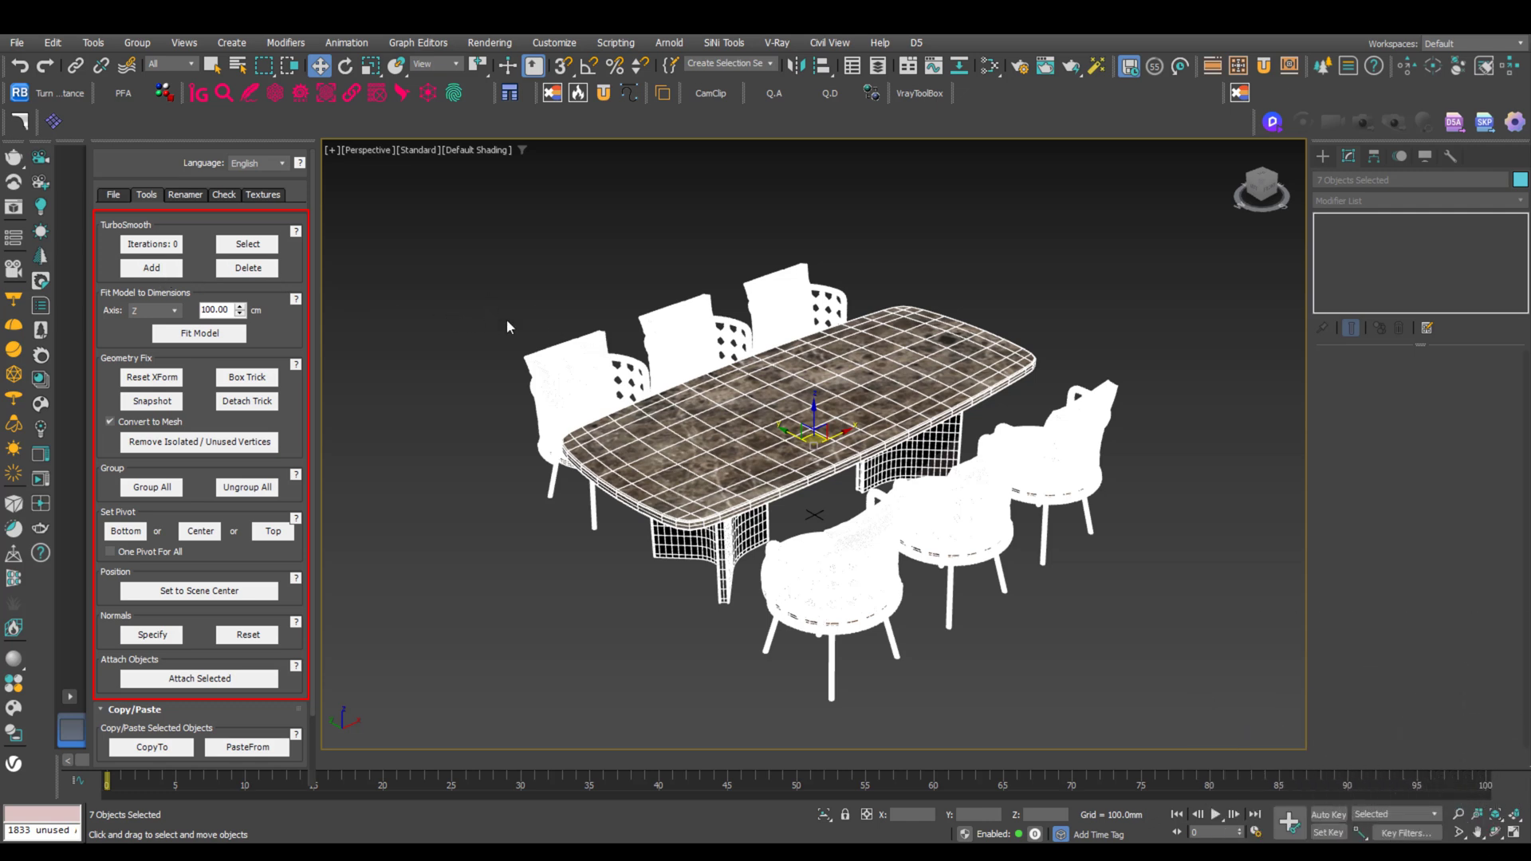
pyautogui.click(533, 365)
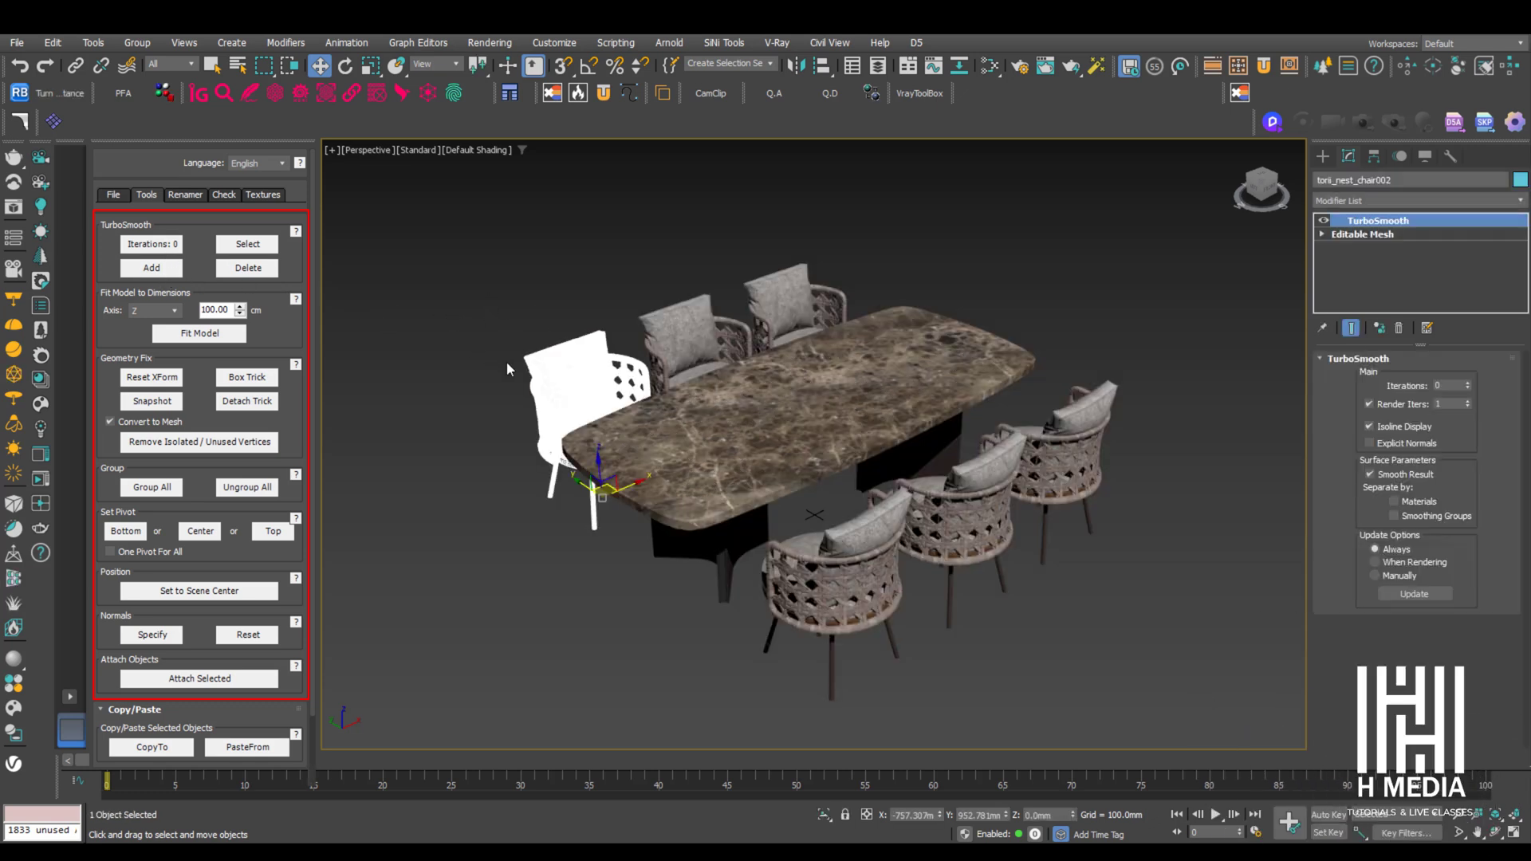
pyautogui.click(795, 312)
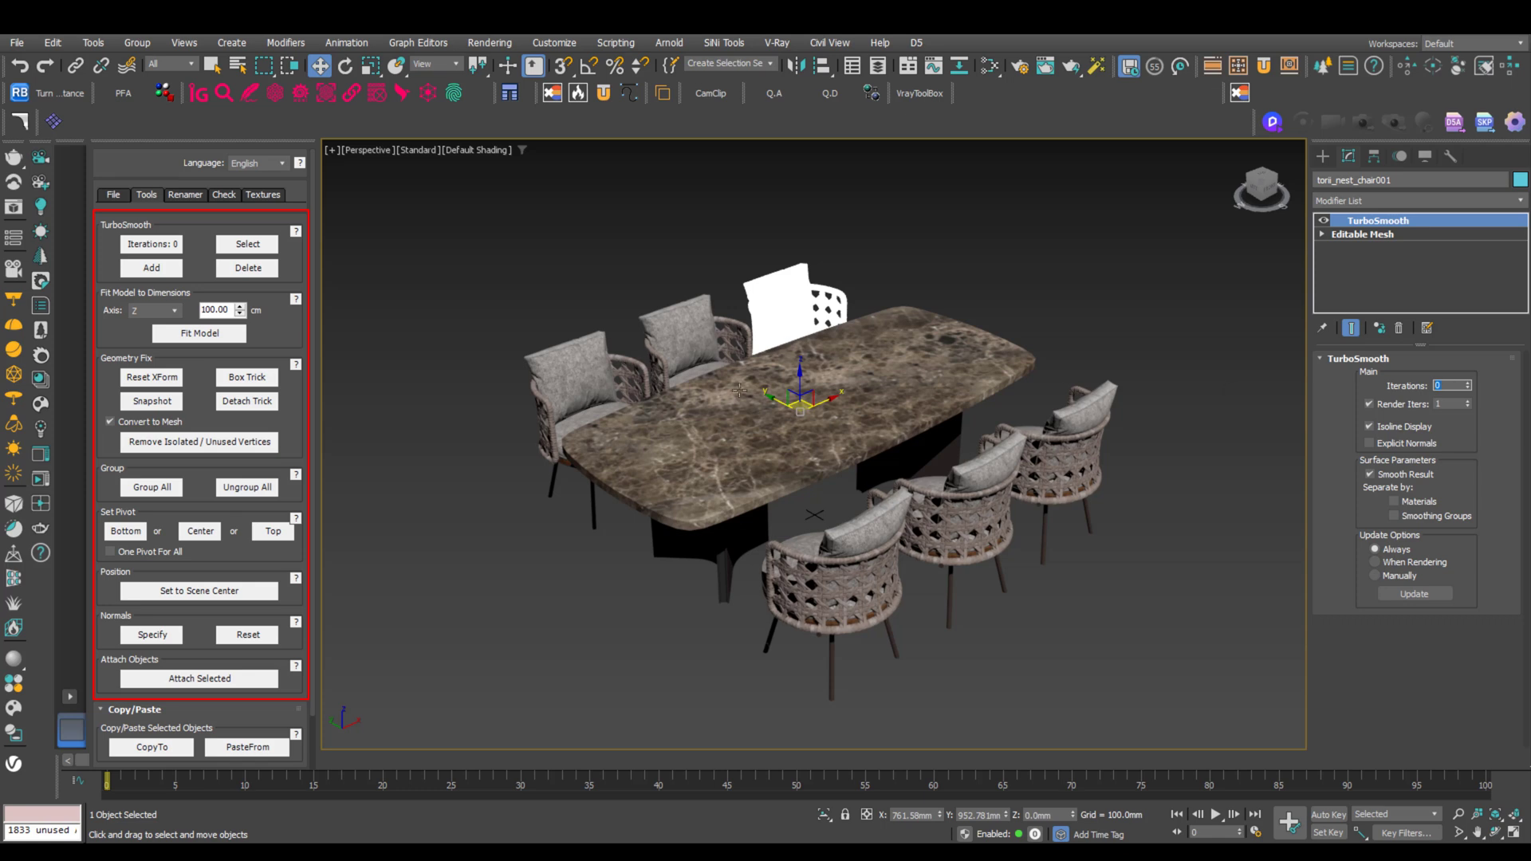
pyautogui.click(696, 333)
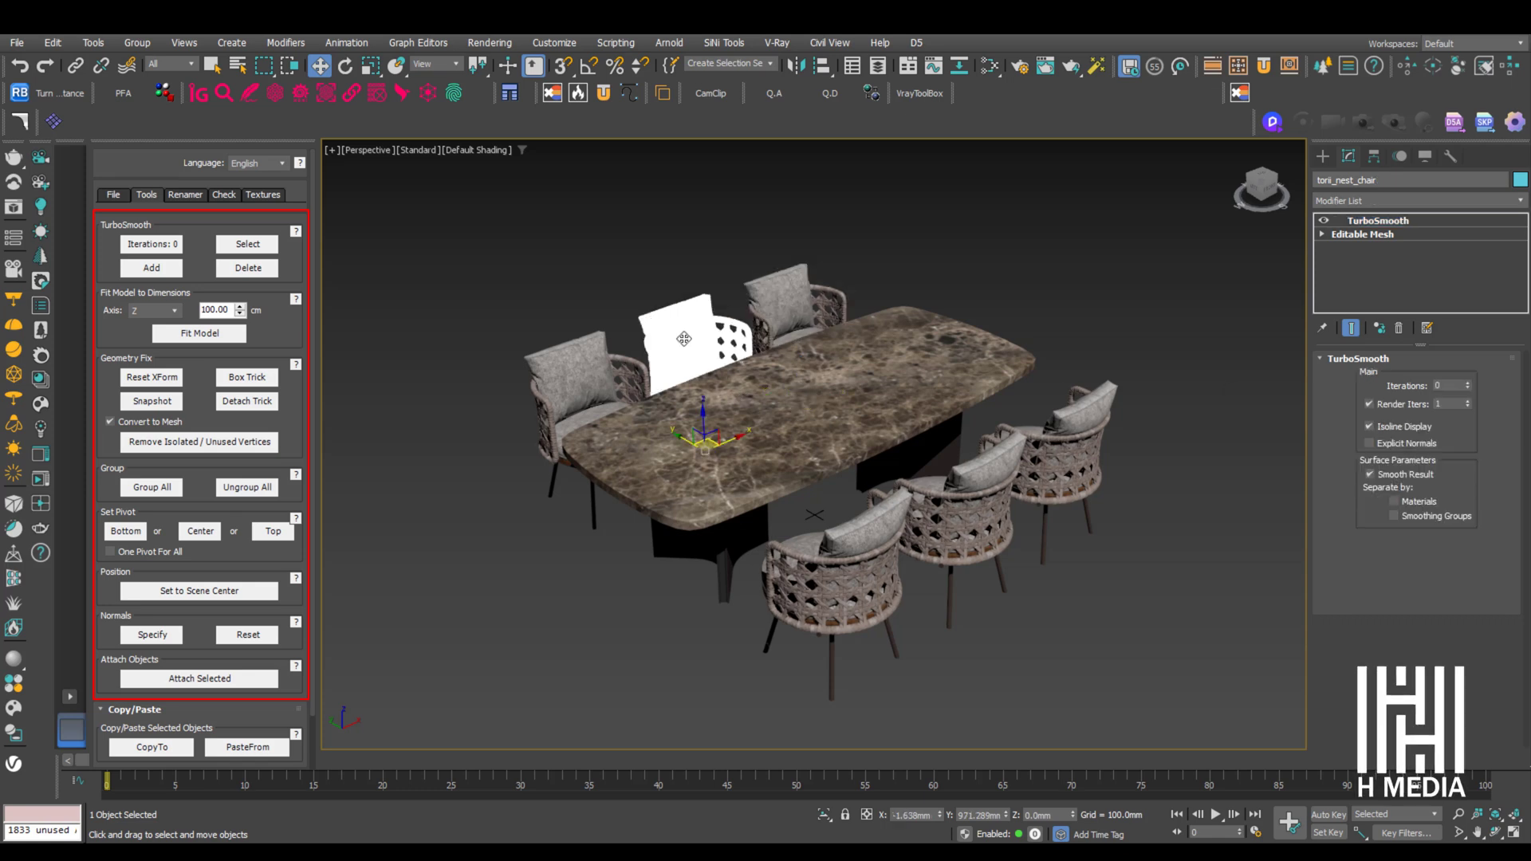
pyautogui.click(822, 543)
# Step: Delete the TurboSmooth modifiers from all objects and check a chair's modifier stack
pyautogui.hotkey('ctrl', 'a')
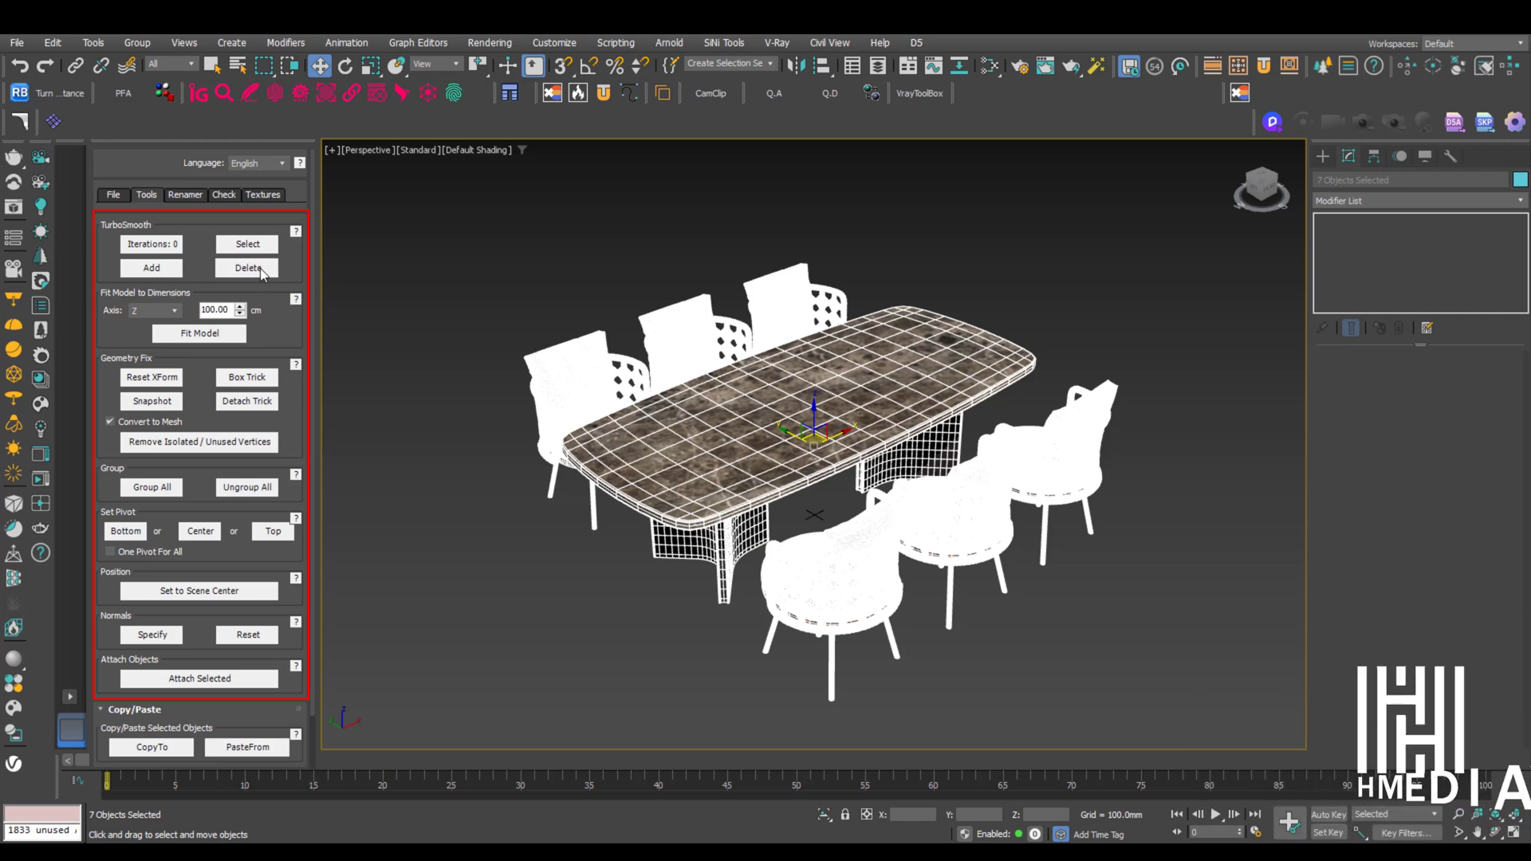
pyautogui.click(391, 261)
pyautogui.click(577, 367)
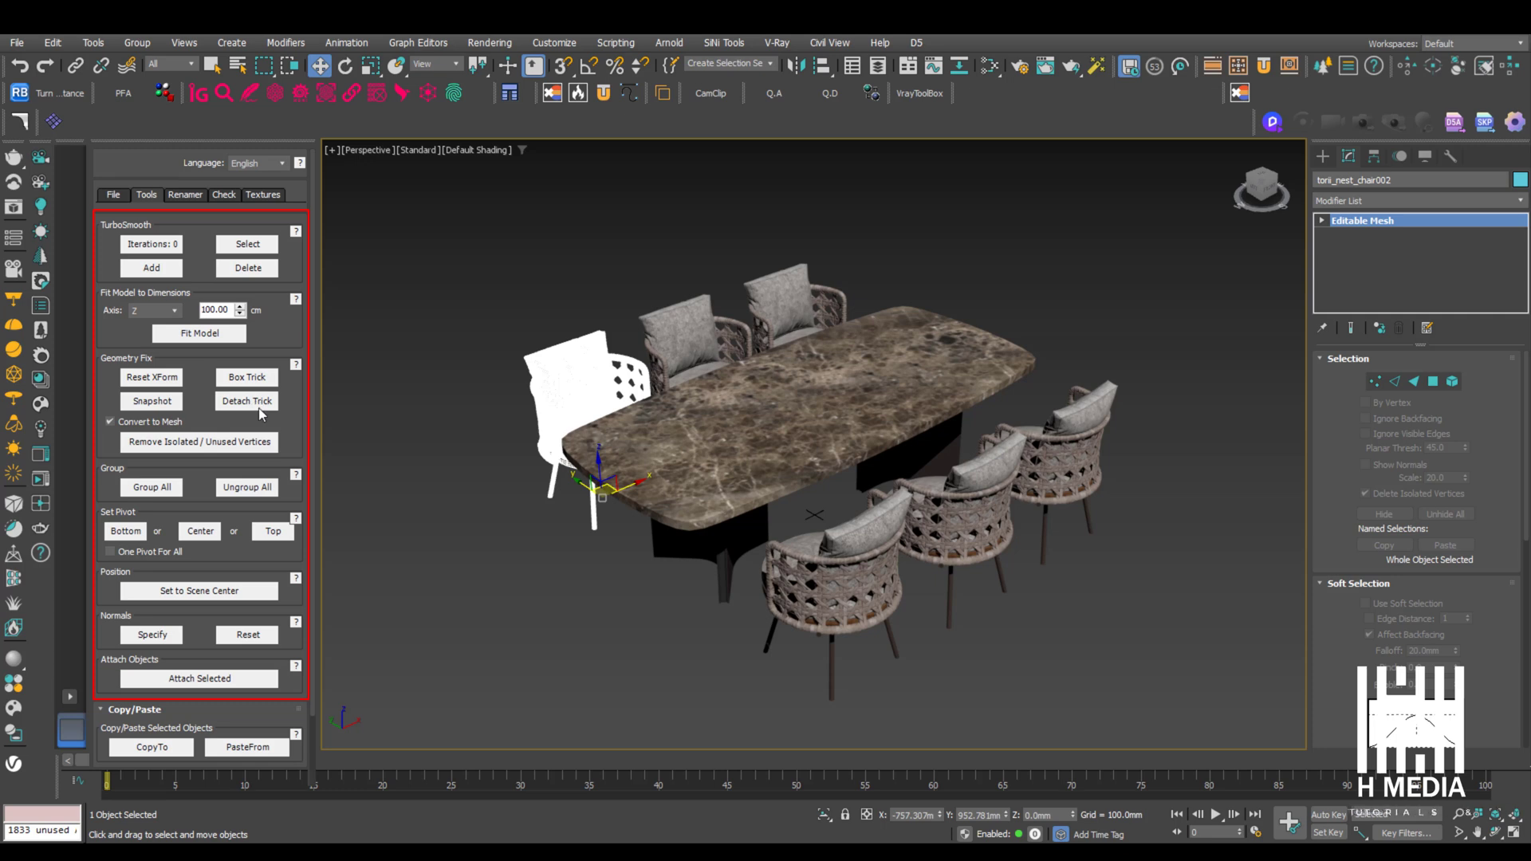
# Step: Apply the Reset XForm and Box Trick geometry fixes to the table and all chairs
pyautogui.moveTo(403, 269); pyautogui.dragTo(1136, 609)
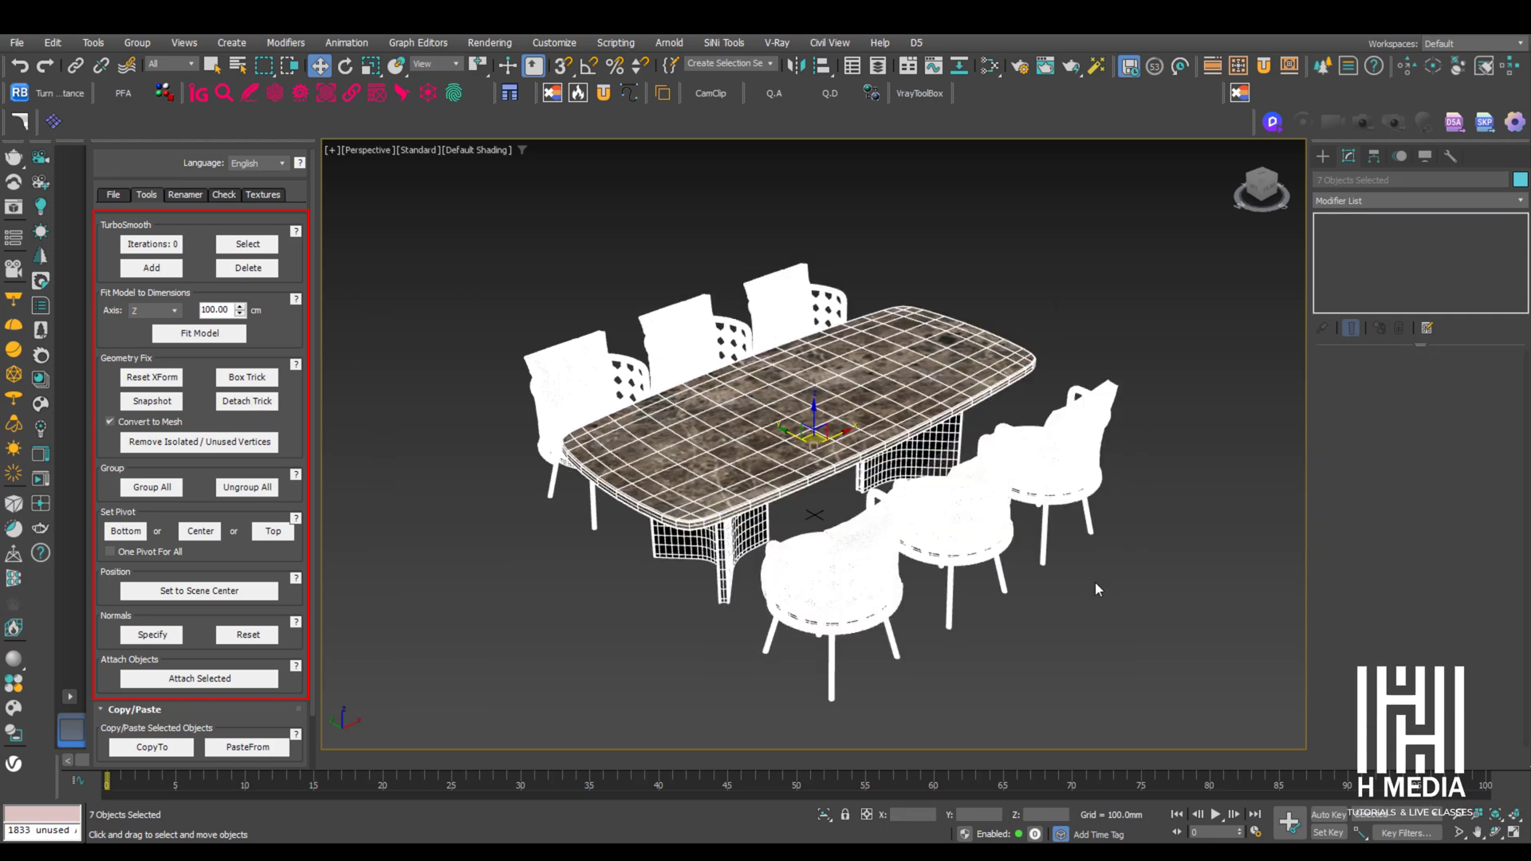
pyautogui.click(169, 378)
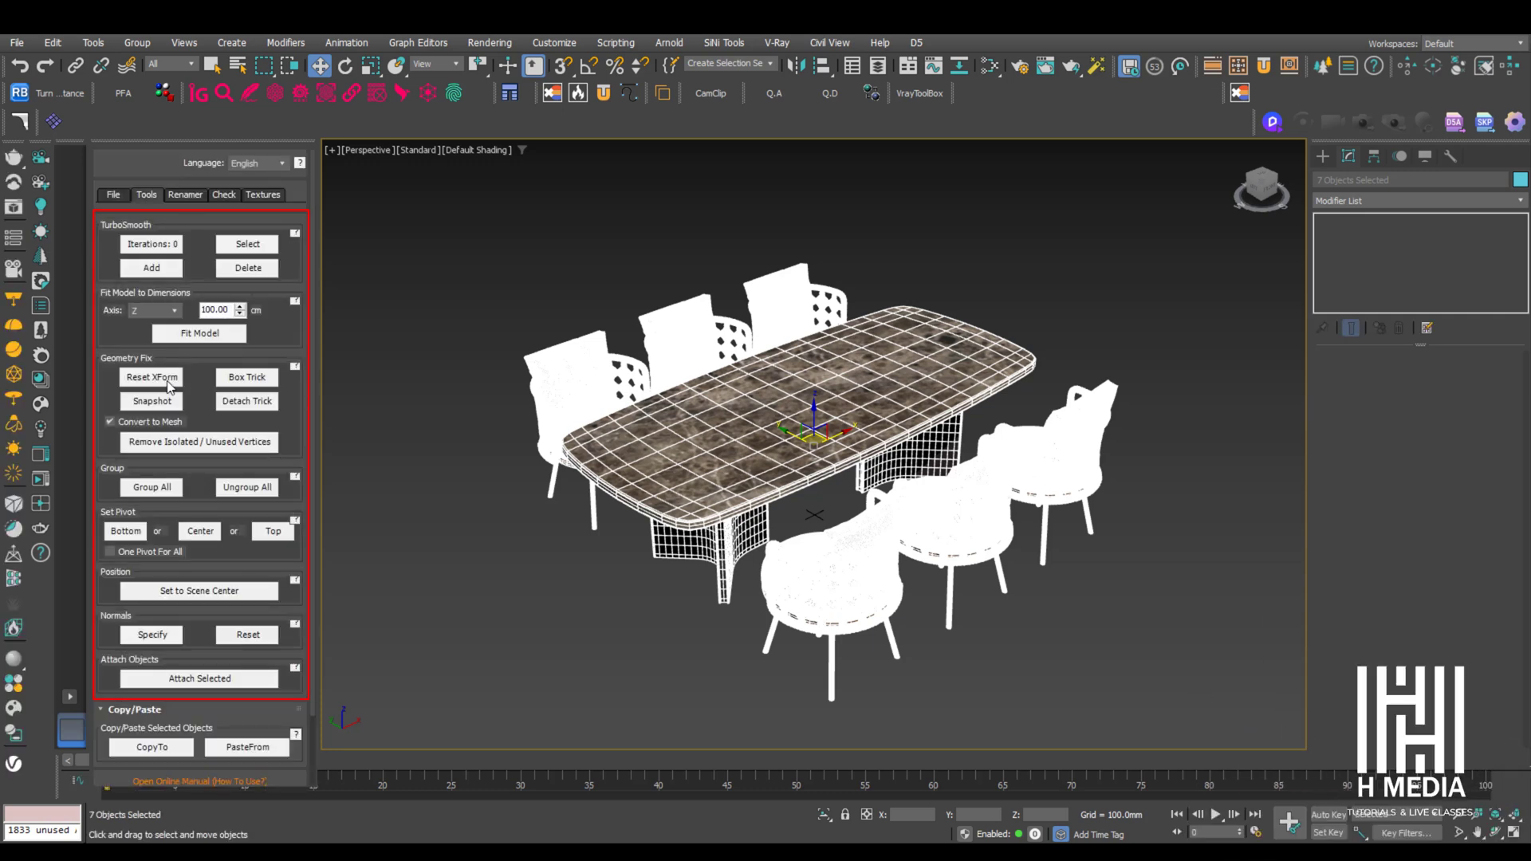
pyautogui.click(169, 379)
pyautogui.click(236, 380)
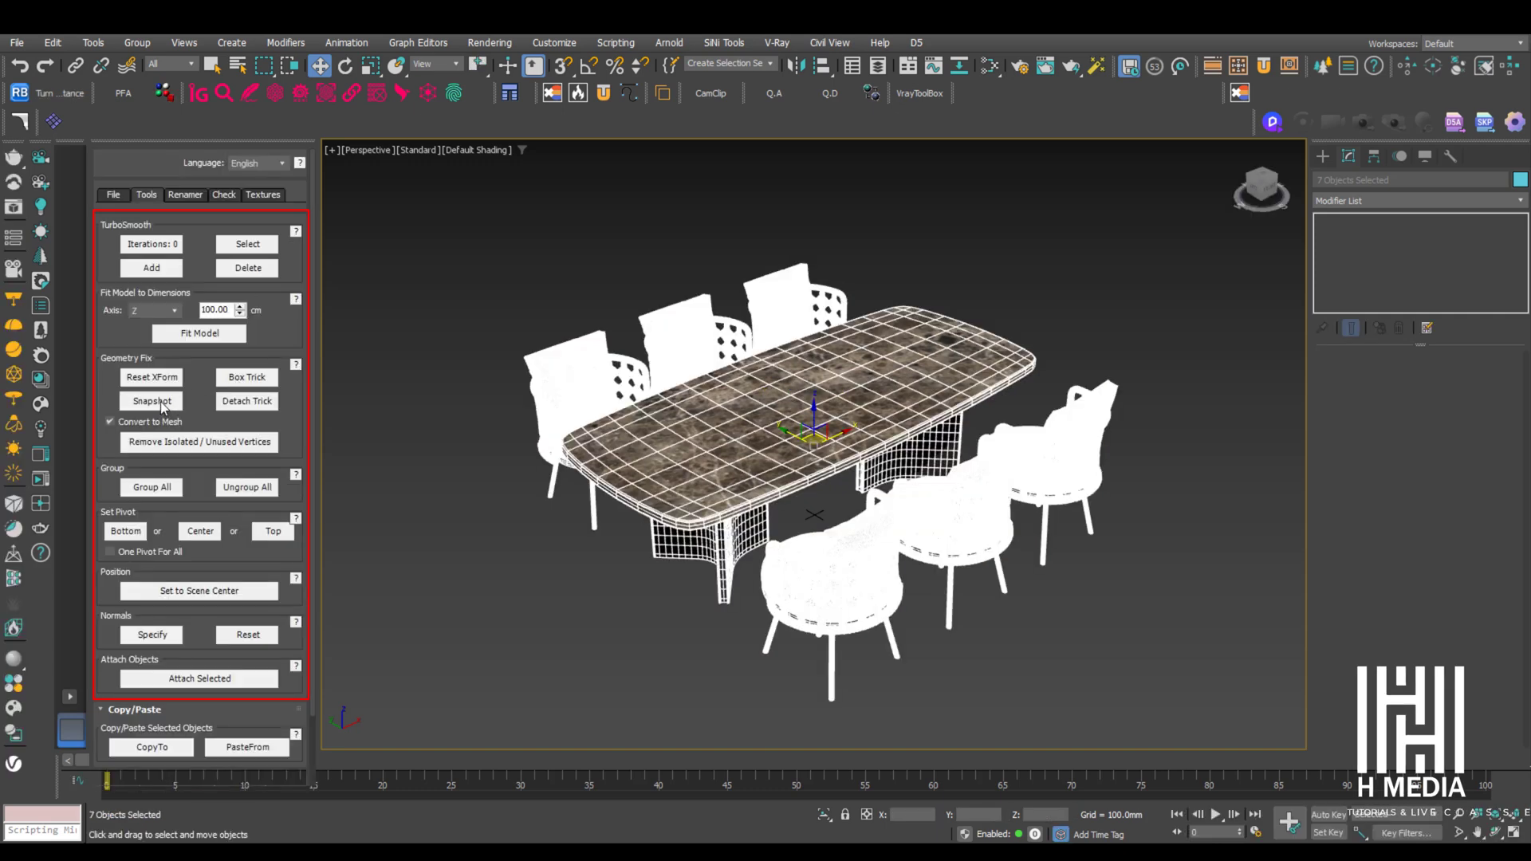
# Step: Run the Snapshot and Detach Trick geometry fixes on the table and all chairs with Convert to Mesh enabled
pyautogui.click(160, 401)
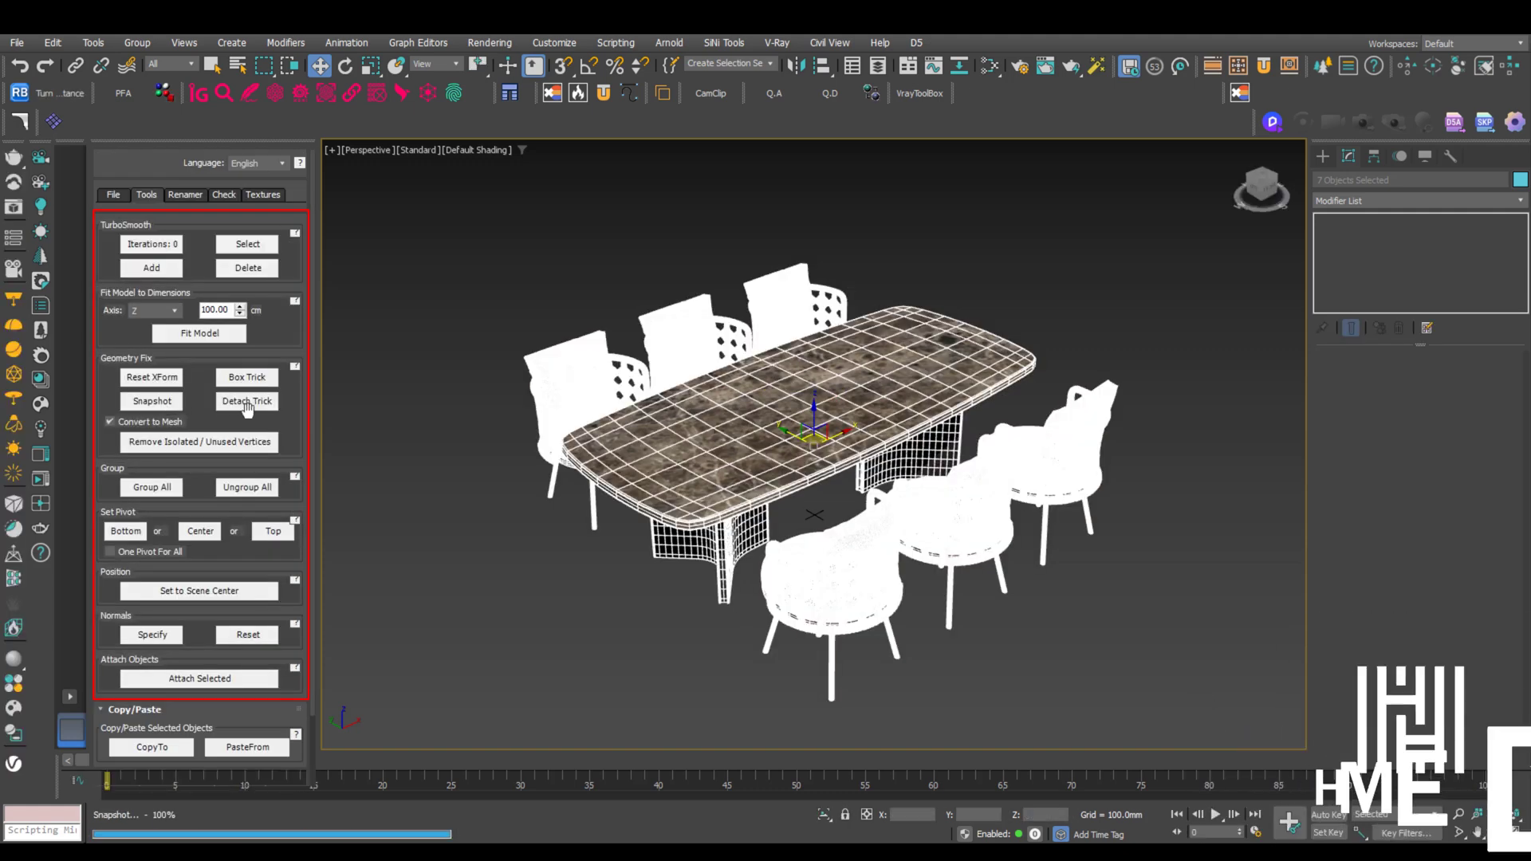
pyautogui.click(248, 402)
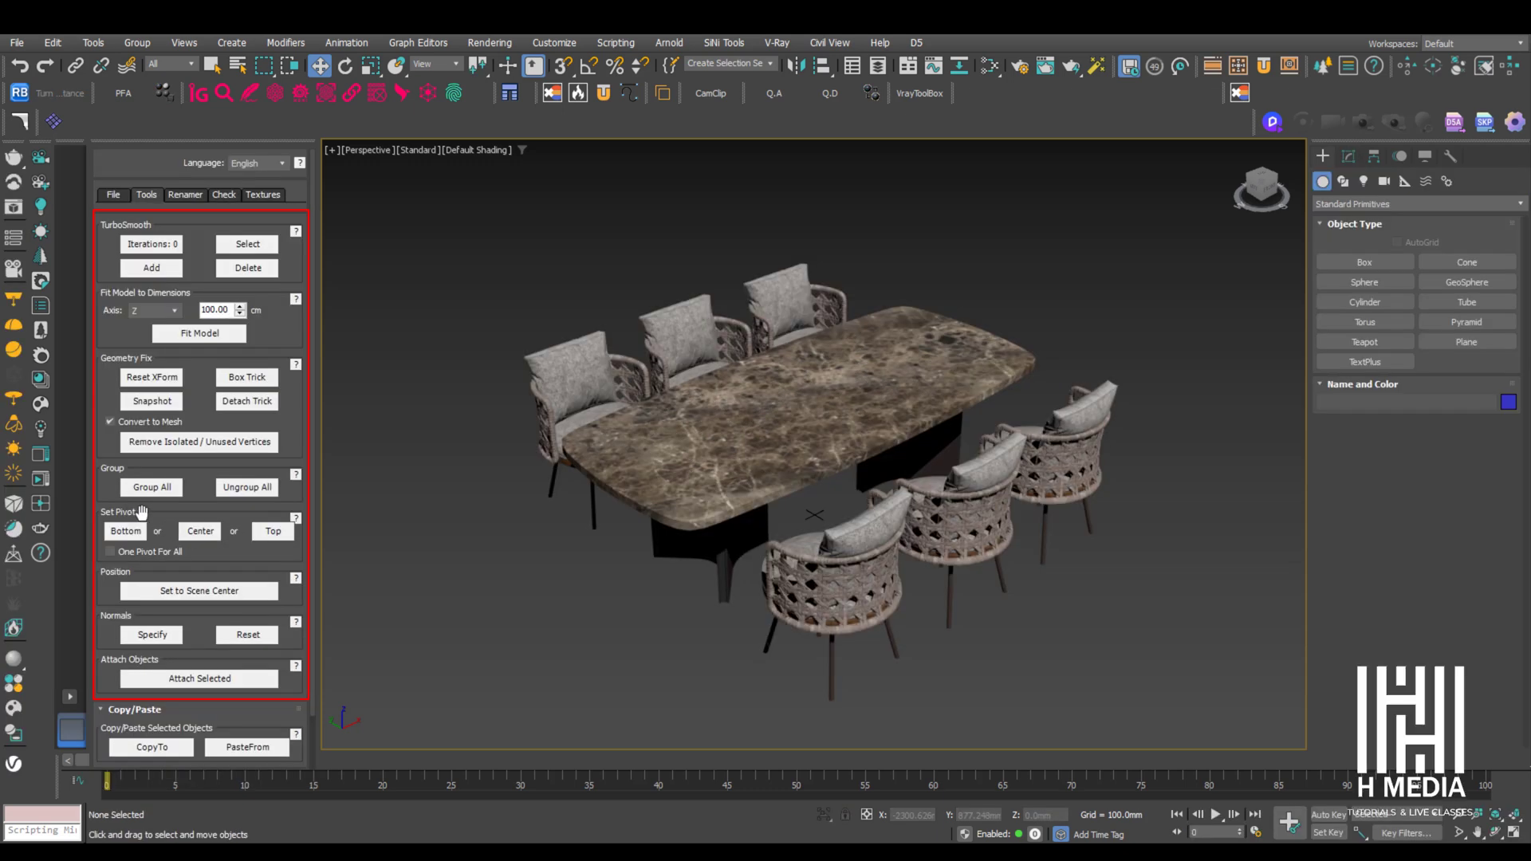
# Step: Set the table's pivot to its top, then return it to the bottom
pyautogui.click(819, 565)
pyautogui.keyDown('alt'); pyautogui.moveTo(819, 564); pyautogui.dragTo(738, 476, button='middle'); pyautogui.keyUp('alt')
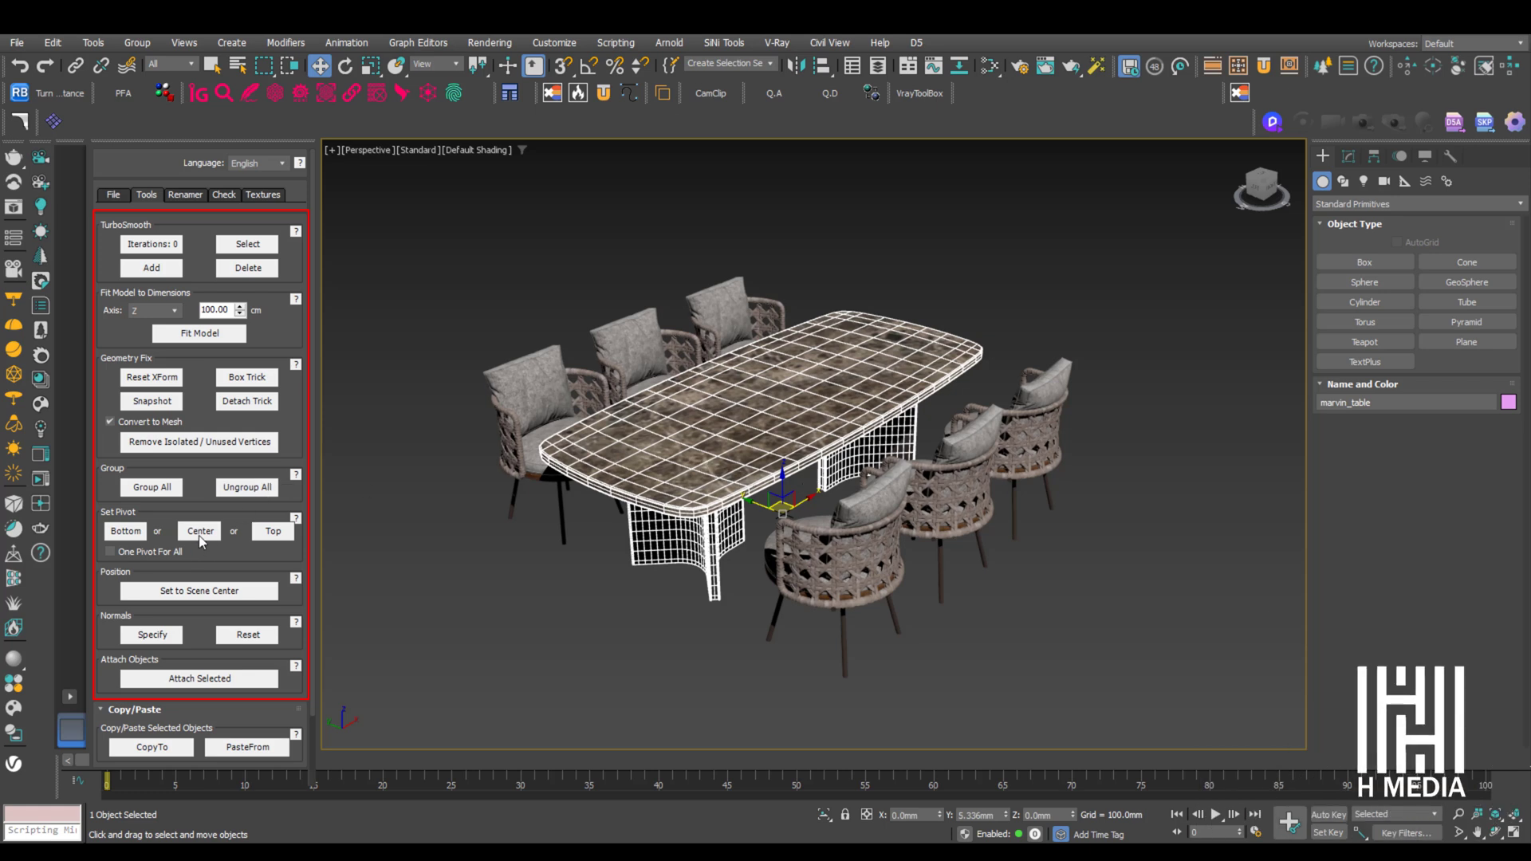
pyautogui.click(256, 533)
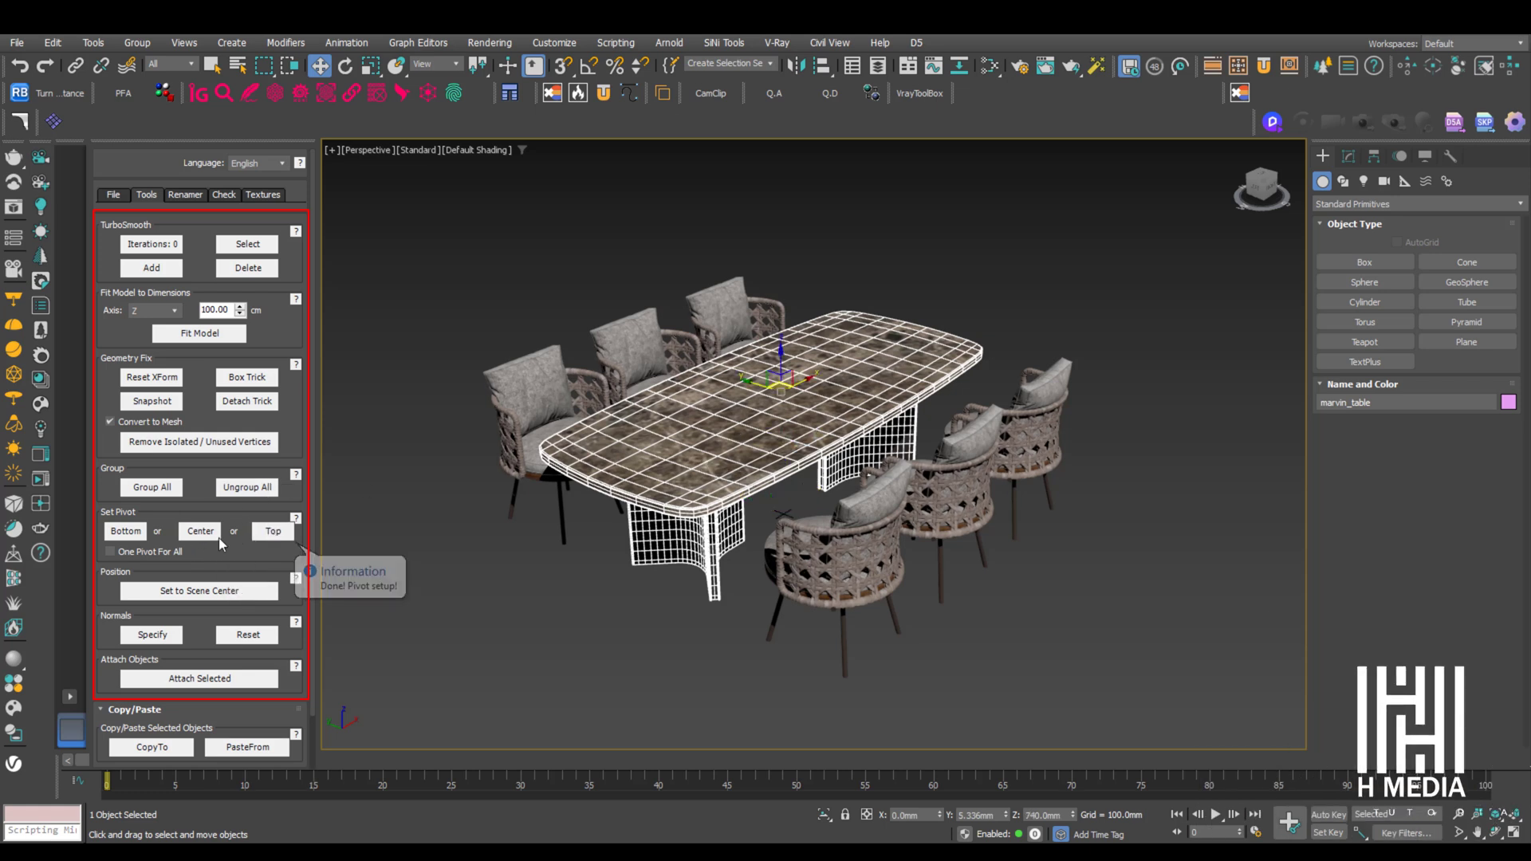
pyautogui.click(124, 539)
# Step: Position the complete table and chair set at the scene center and check its placement in the view
pyautogui.keyDown('alt'); pyautogui.moveTo(483, 514); pyautogui.dragTo(737, 458, button='middle'); pyautogui.keyUp('alt')
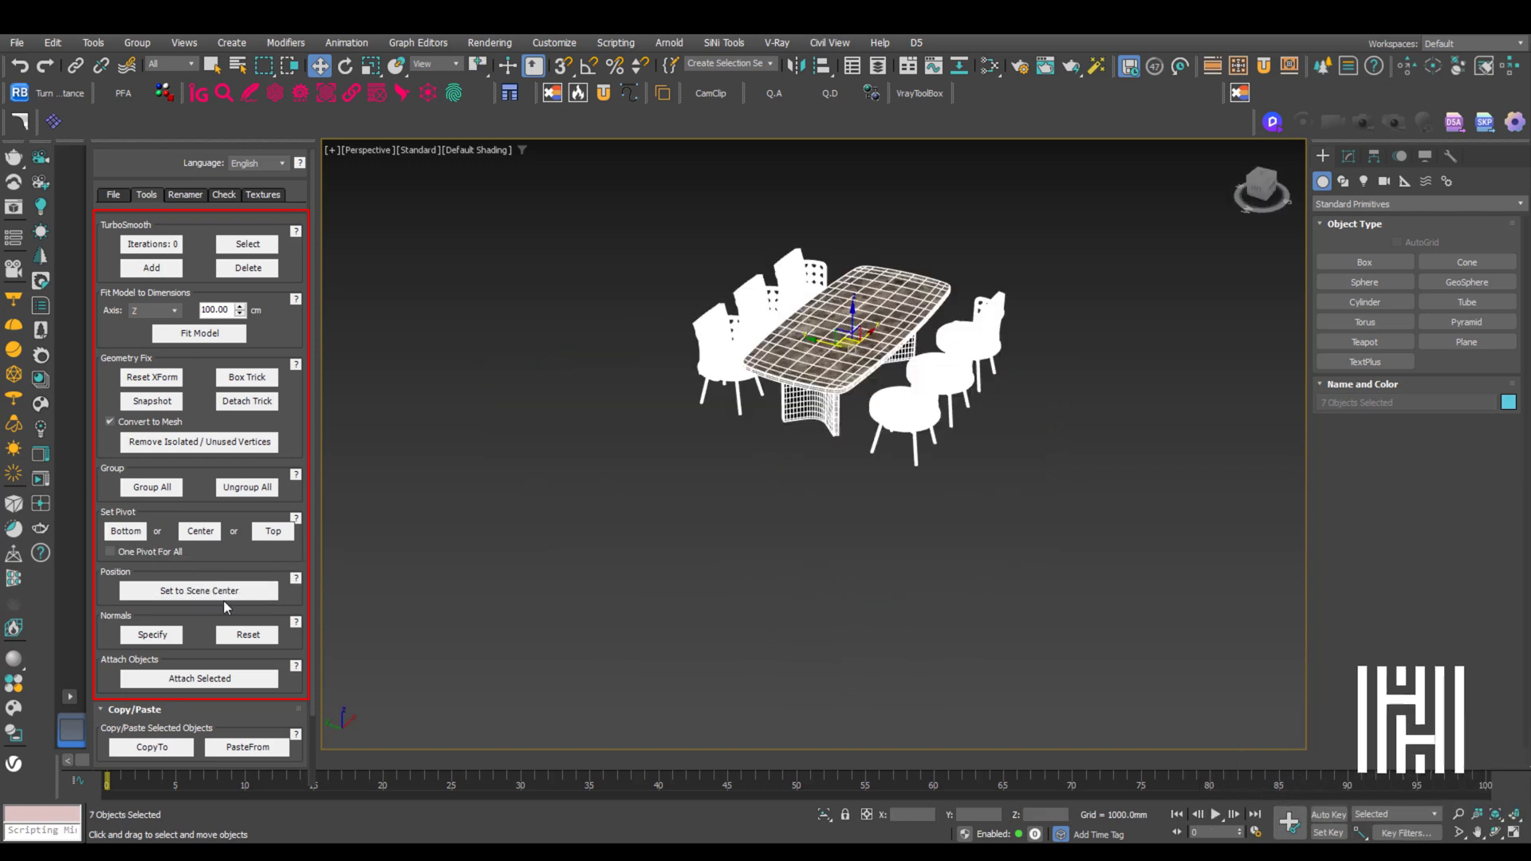
pyautogui.press('z')
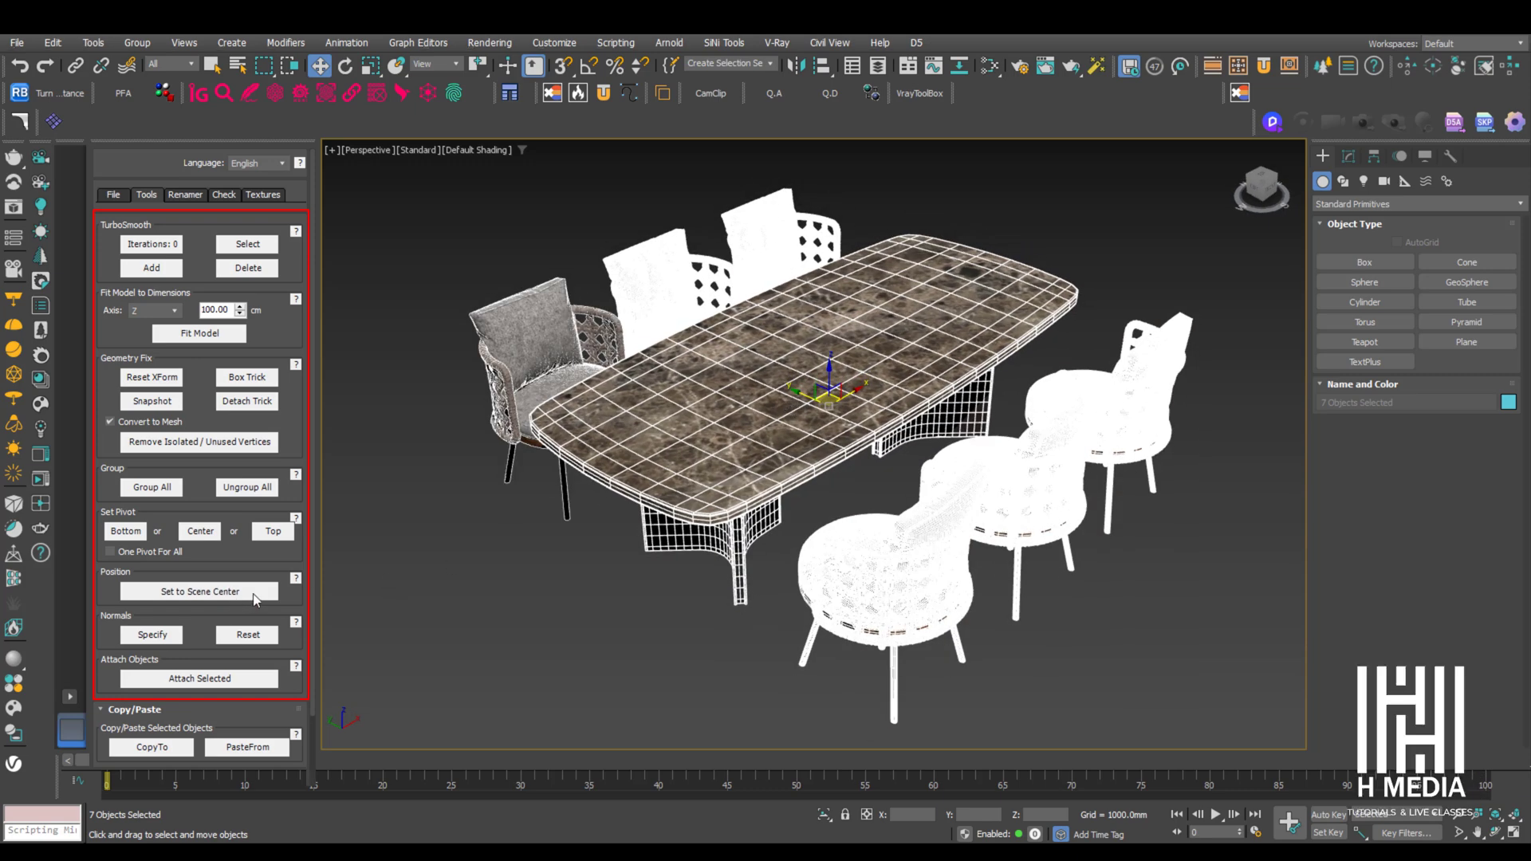
pyautogui.click(256, 597)
pyautogui.press('t')
pyautogui.press('z')
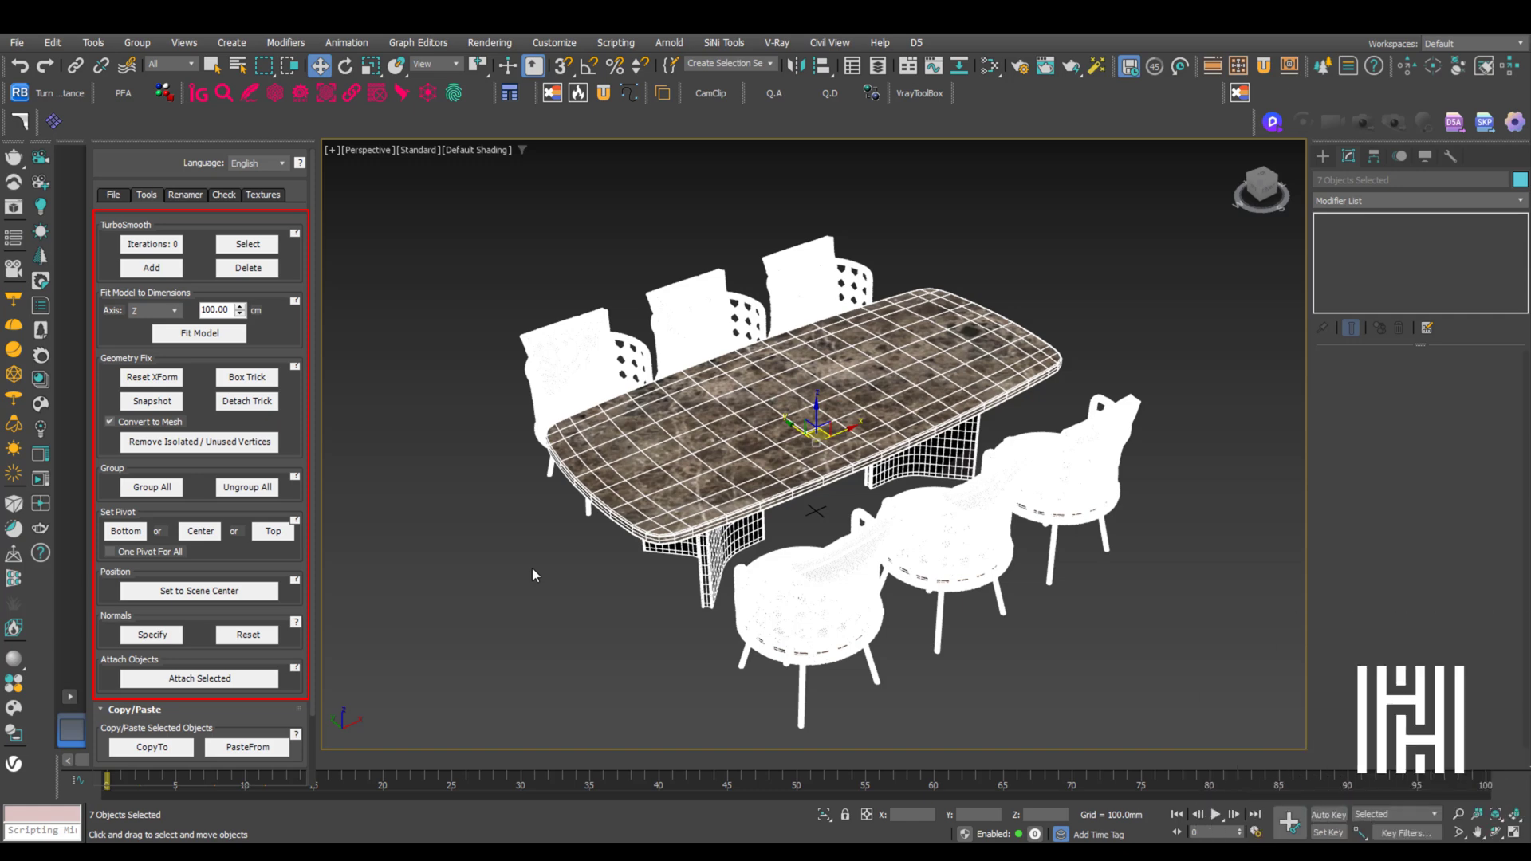
# Step: Rename the selected table and chairs with the model name Table_001, including their textures, materials, objects, groups and layer
pyautogui.keyDown('alt'); pyautogui.moveTo(532, 567); pyautogui.dragTo(584, 558, button='middle'); pyautogui.keyUp('alt')
pyautogui.moveTo(171, 662); pyautogui.dragTo(172, 587)
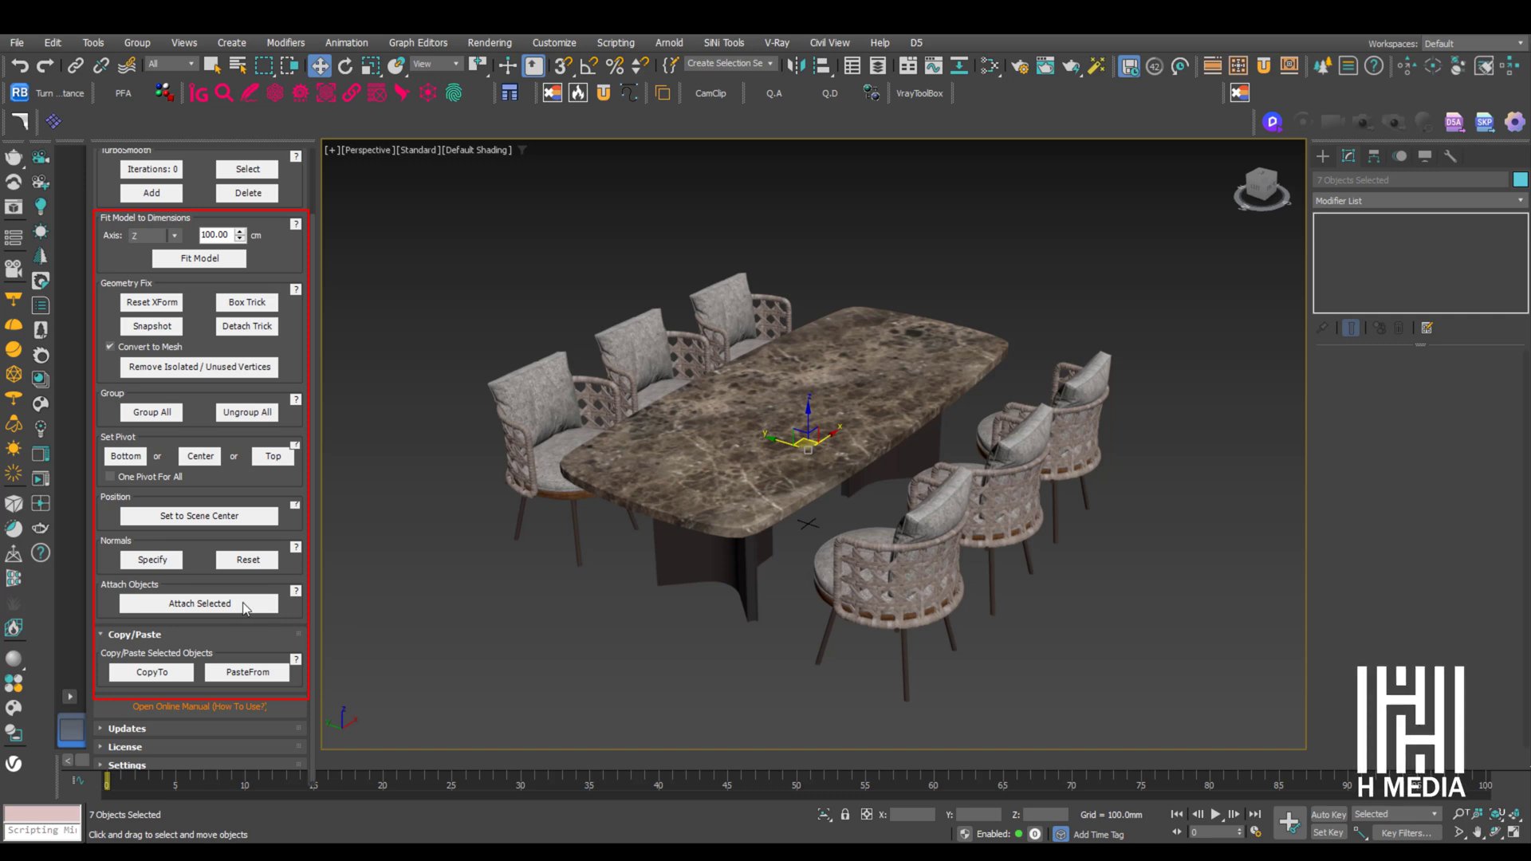
pyautogui.scroll(1, 245, 609)
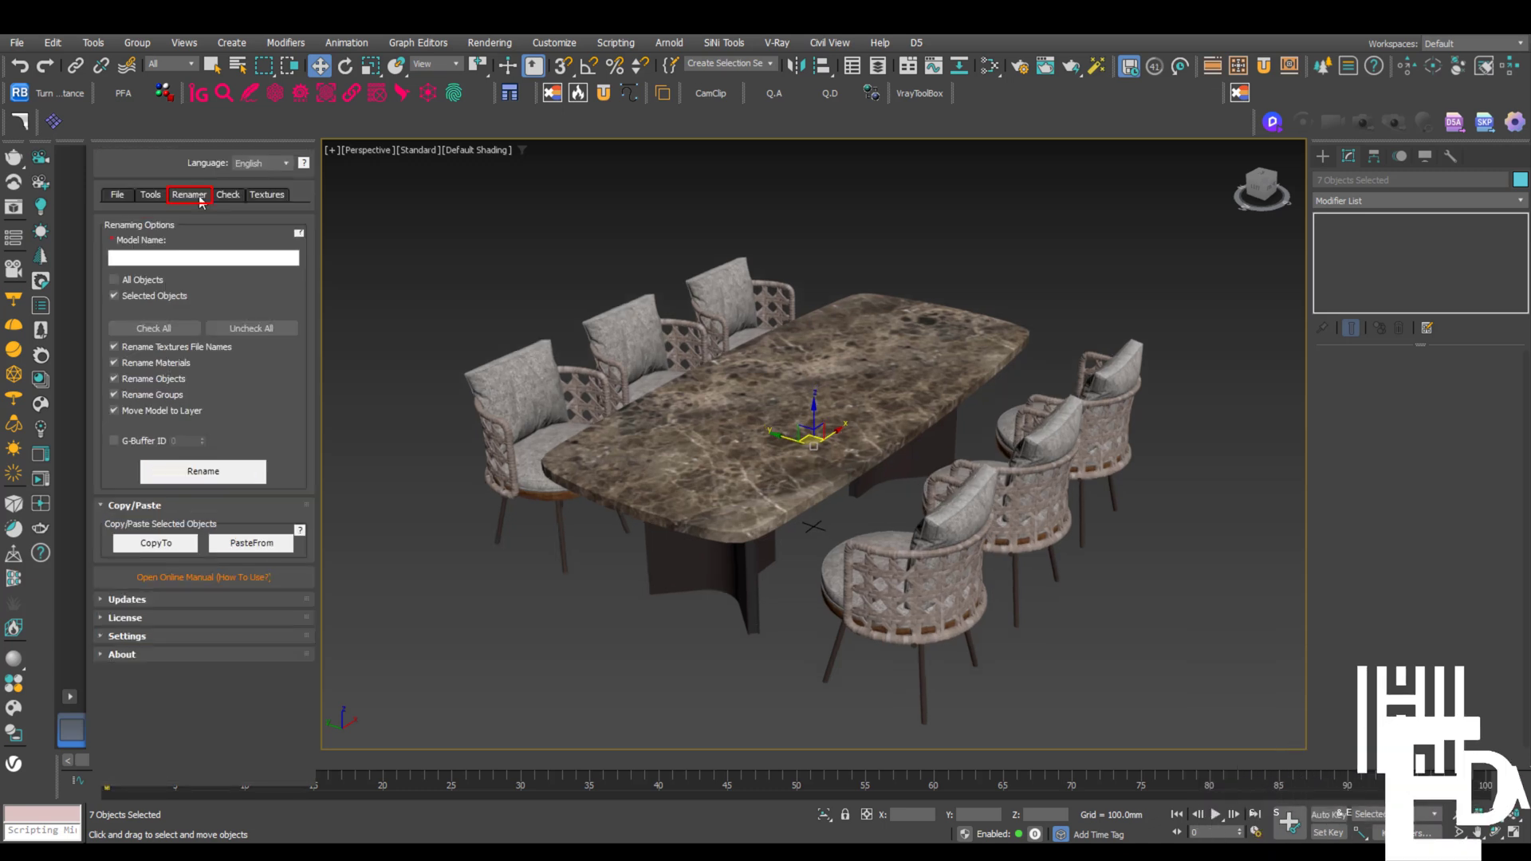
pyautogui.click(207, 257)
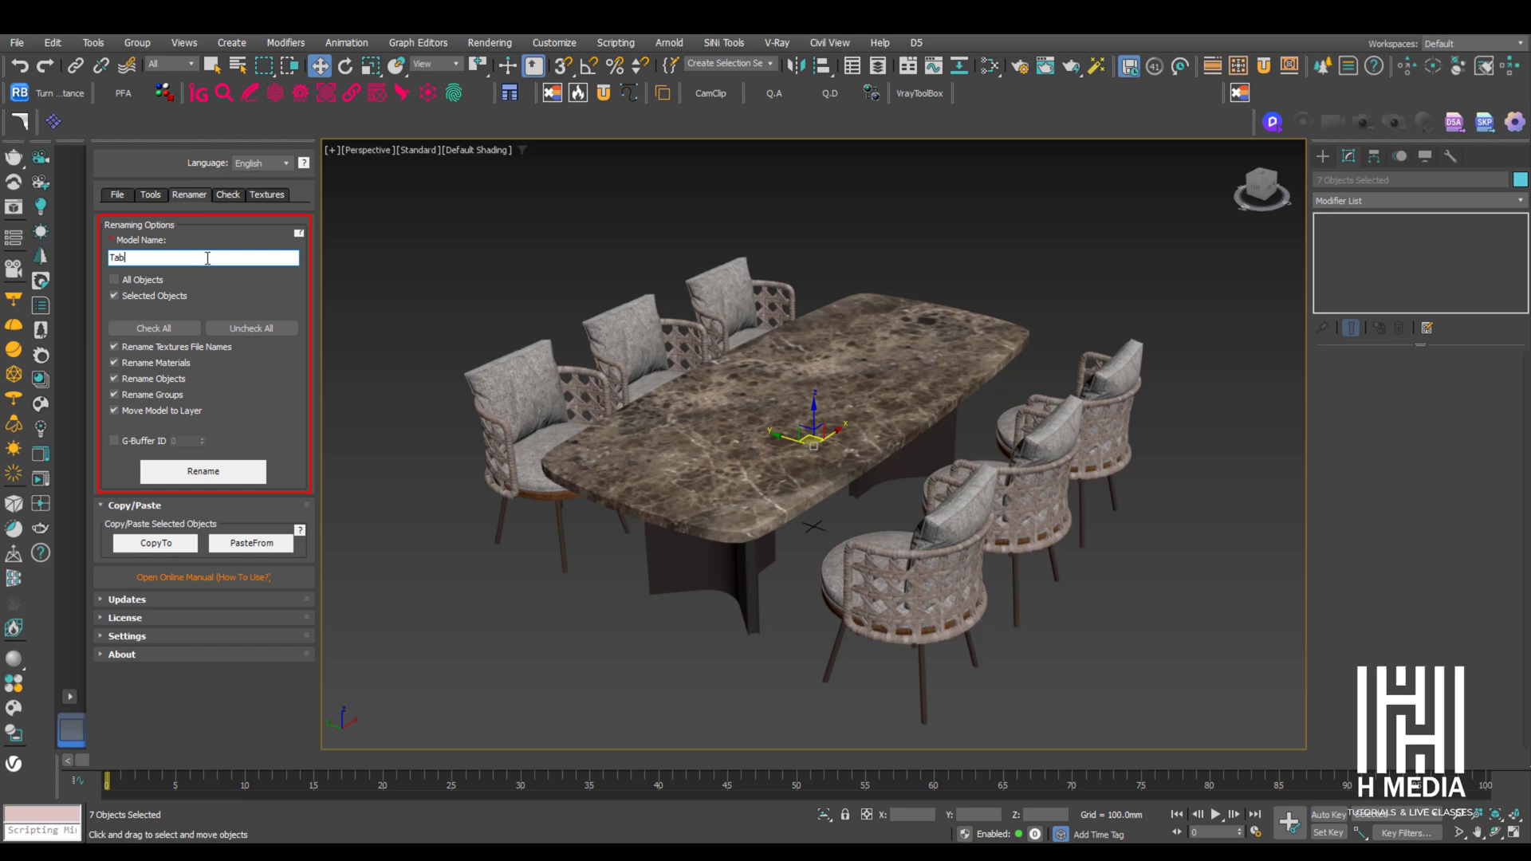
pyautogui.write('Table_001')
pyautogui.click(203, 471)
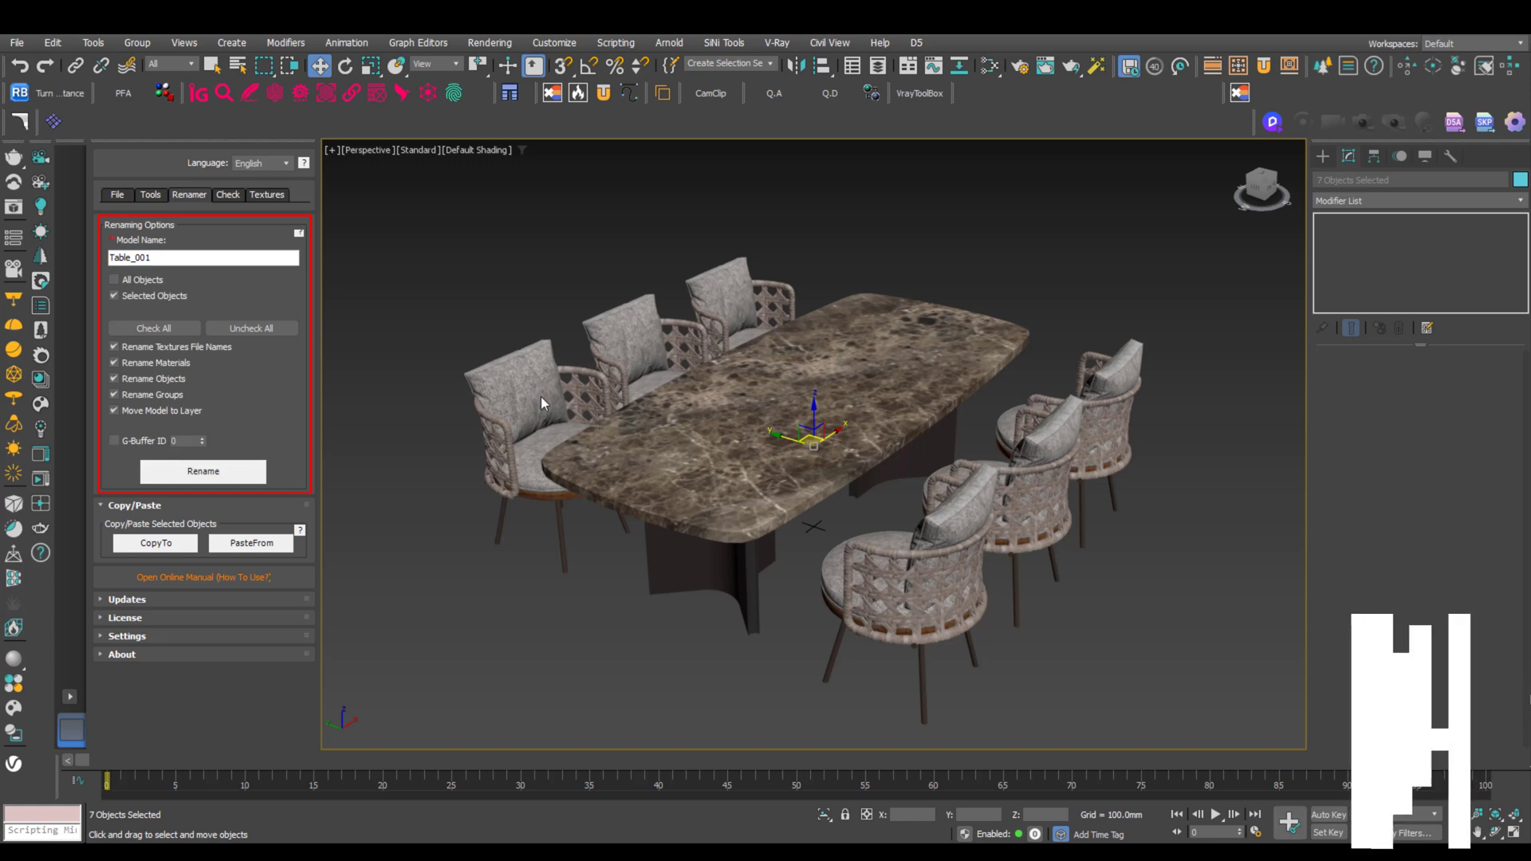
# Step: Select individual chairs and the table in turn to check their new object names
pyautogui.click(538, 395)
pyautogui.click(737, 299)
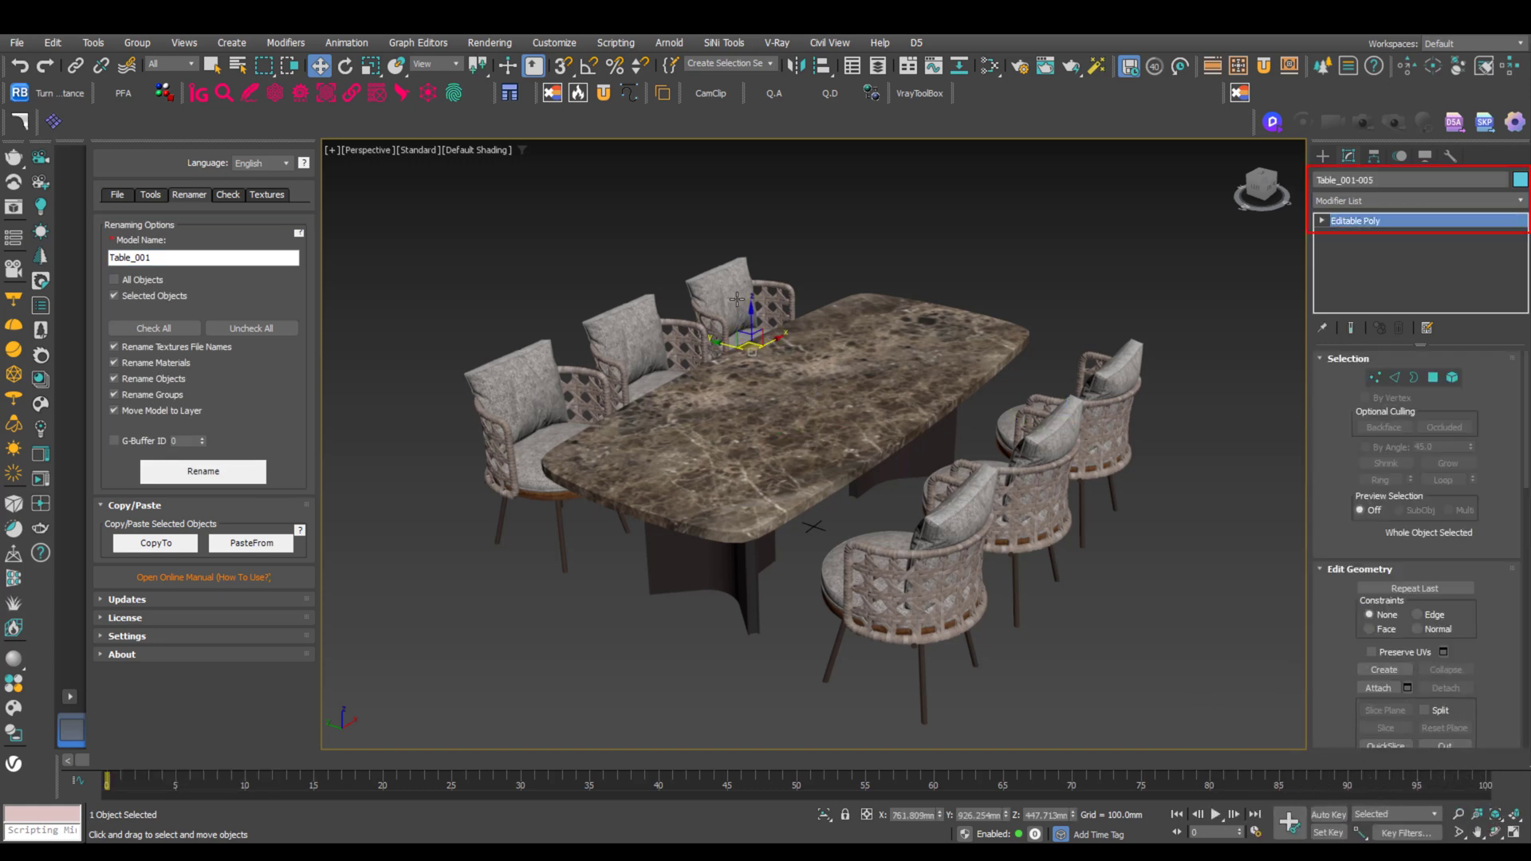
pyautogui.click(648, 351)
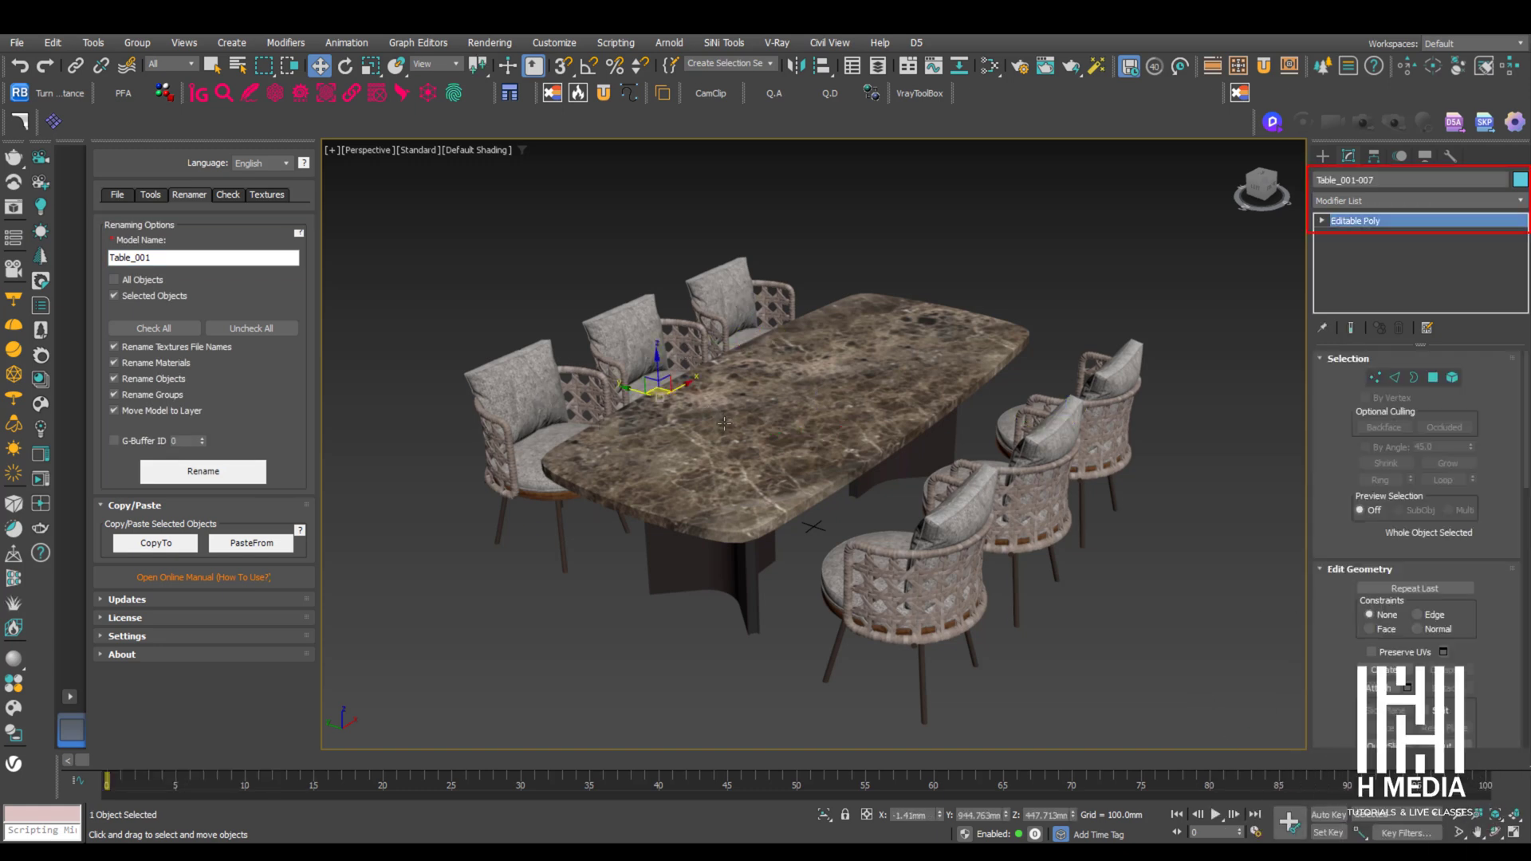
pyautogui.click(755, 445)
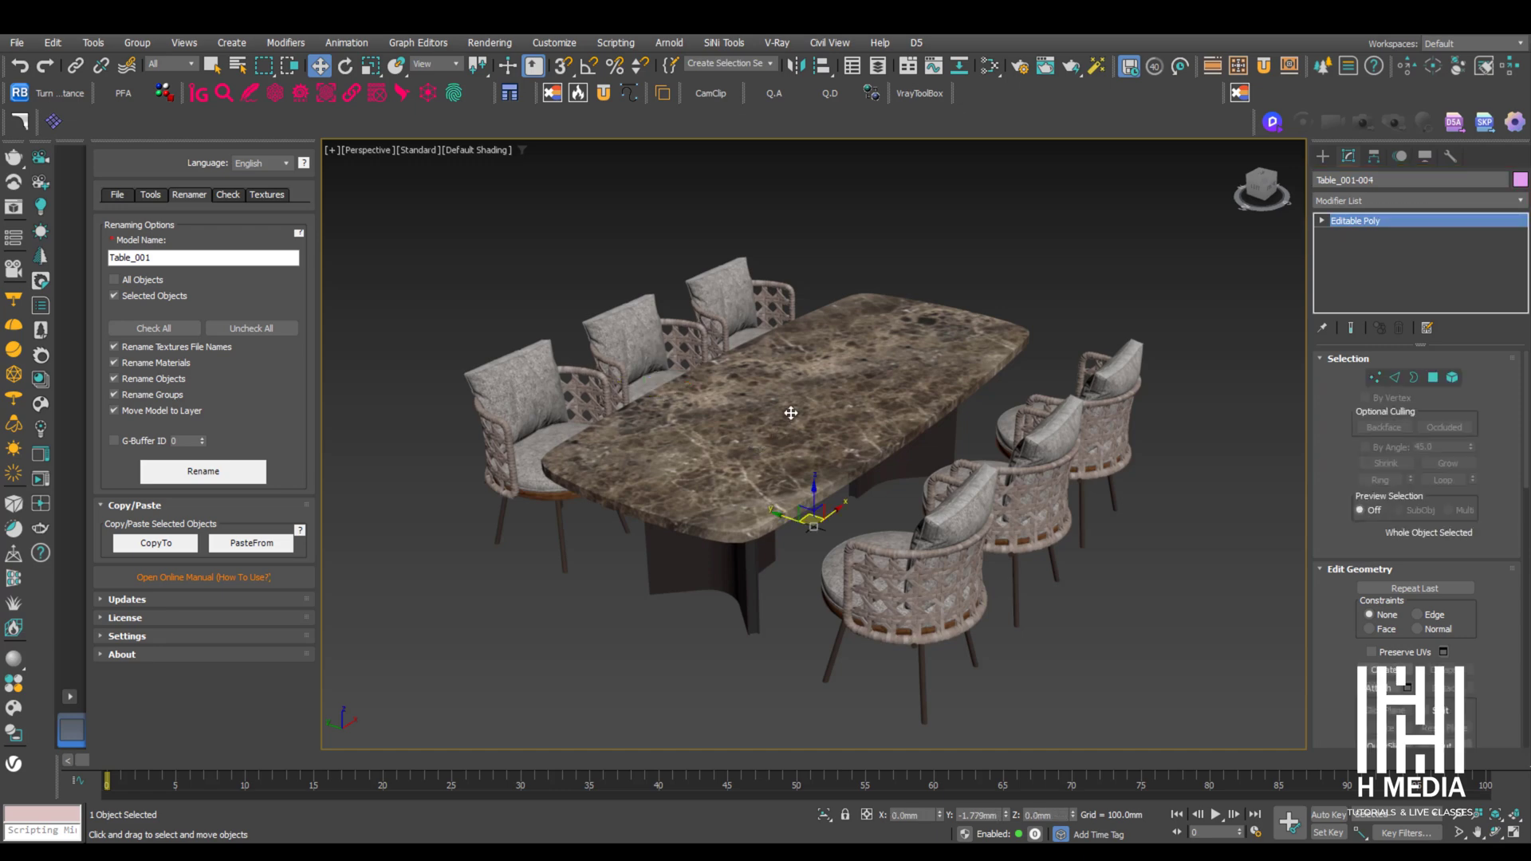
pyautogui.press('z')
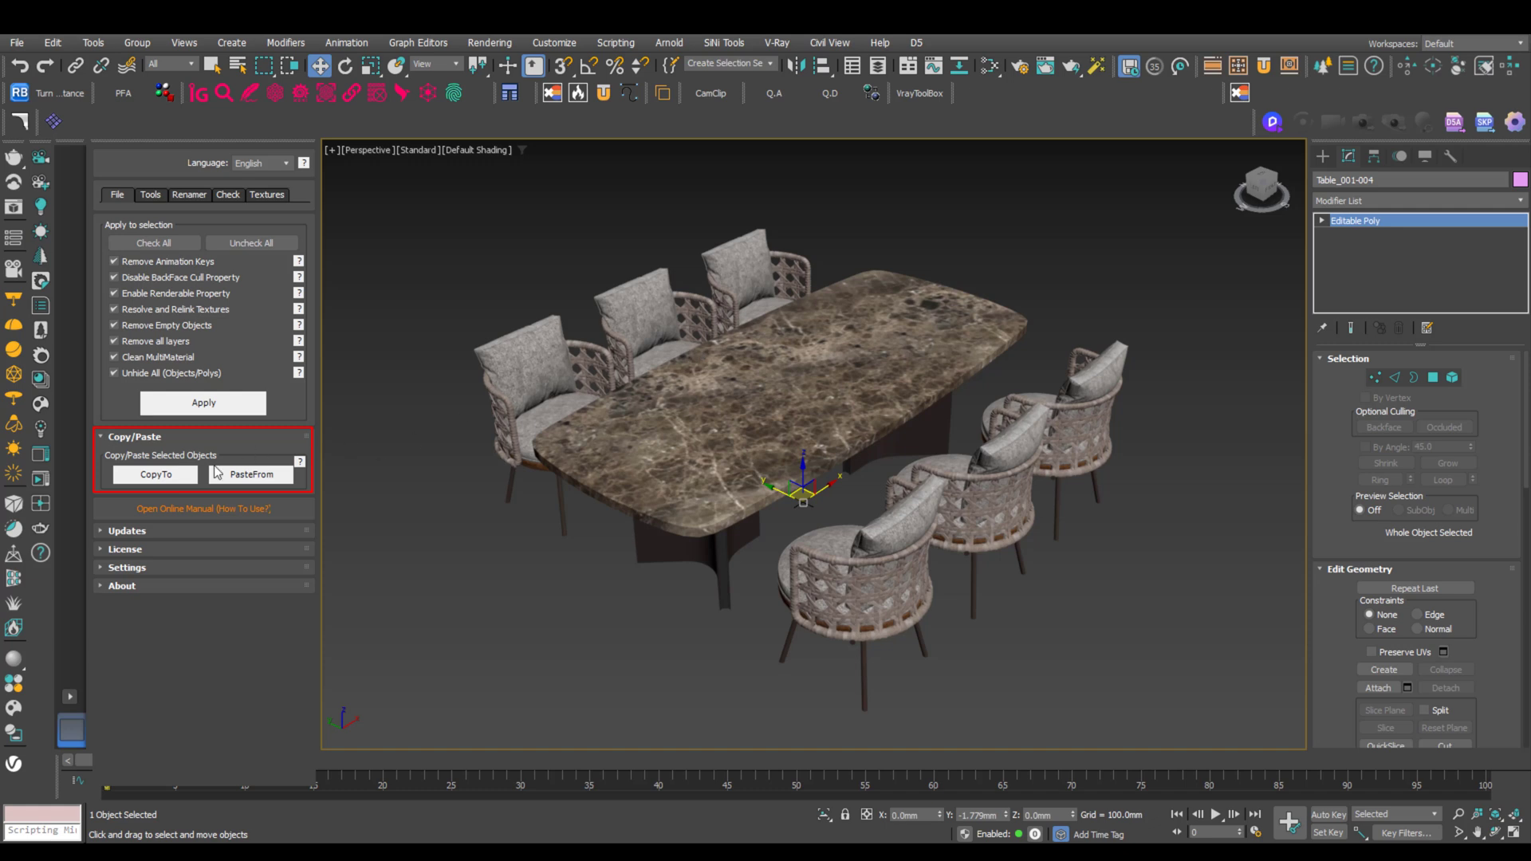
# Step: Copy the complete table and chair set with the script and paste it into the interior scene with the marble floor
pyautogui.hotkey('ctrl', 'a')
pyautogui.click(156, 475)
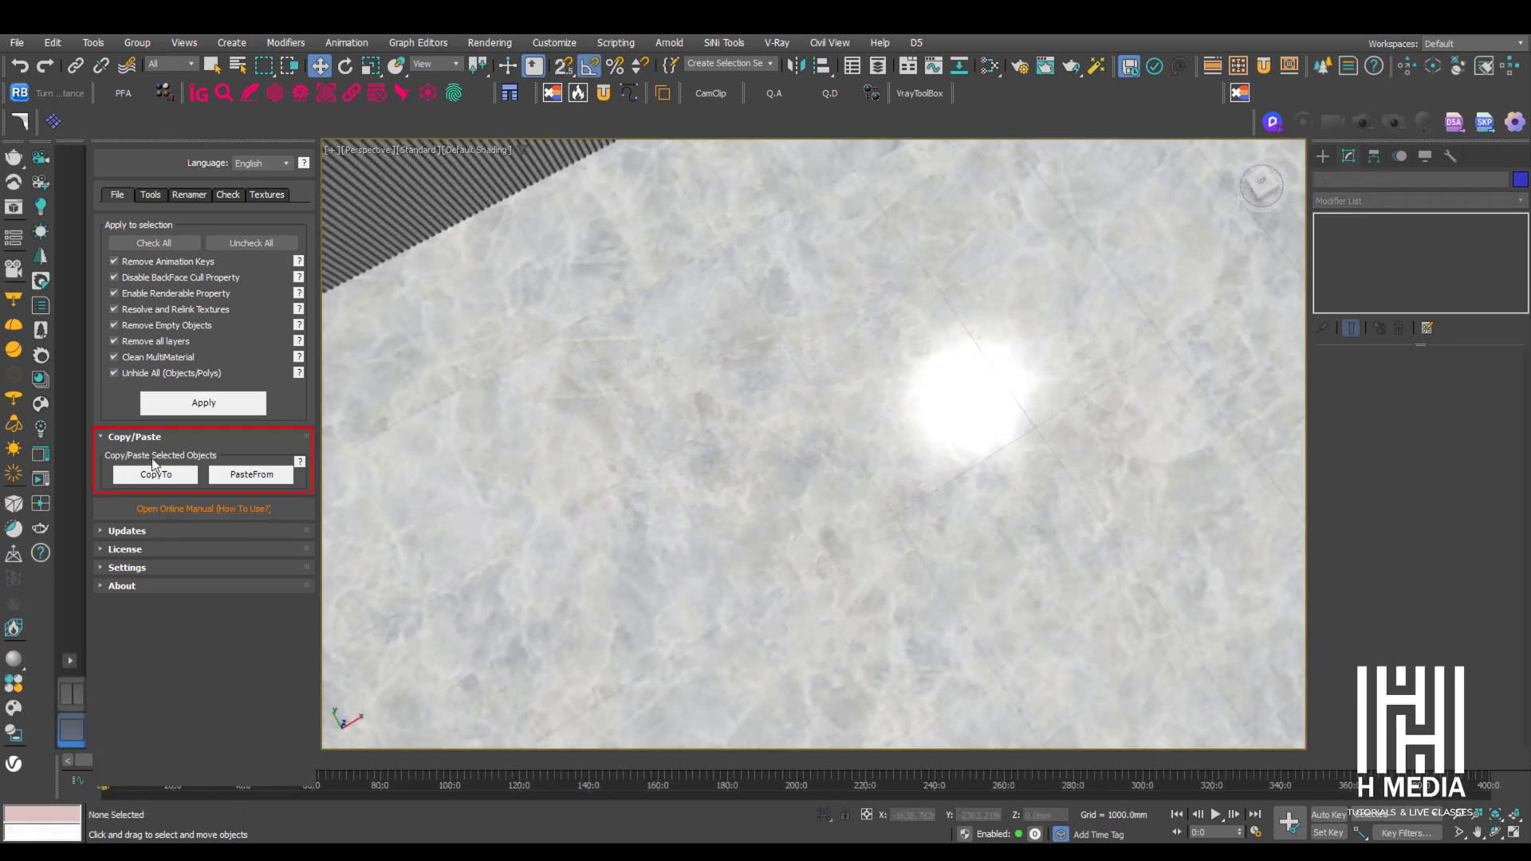
pyautogui.scroll(-3, 516, 392)
pyautogui.click(251, 474)
pyautogui.scroll(3, 922, 426)
pyautogui.keyDown('alt'); pyautogui.moveTo(922, 426); pyautogui.dragTo(644, 493, button='middle'); pyautogui.keyUp('alt')
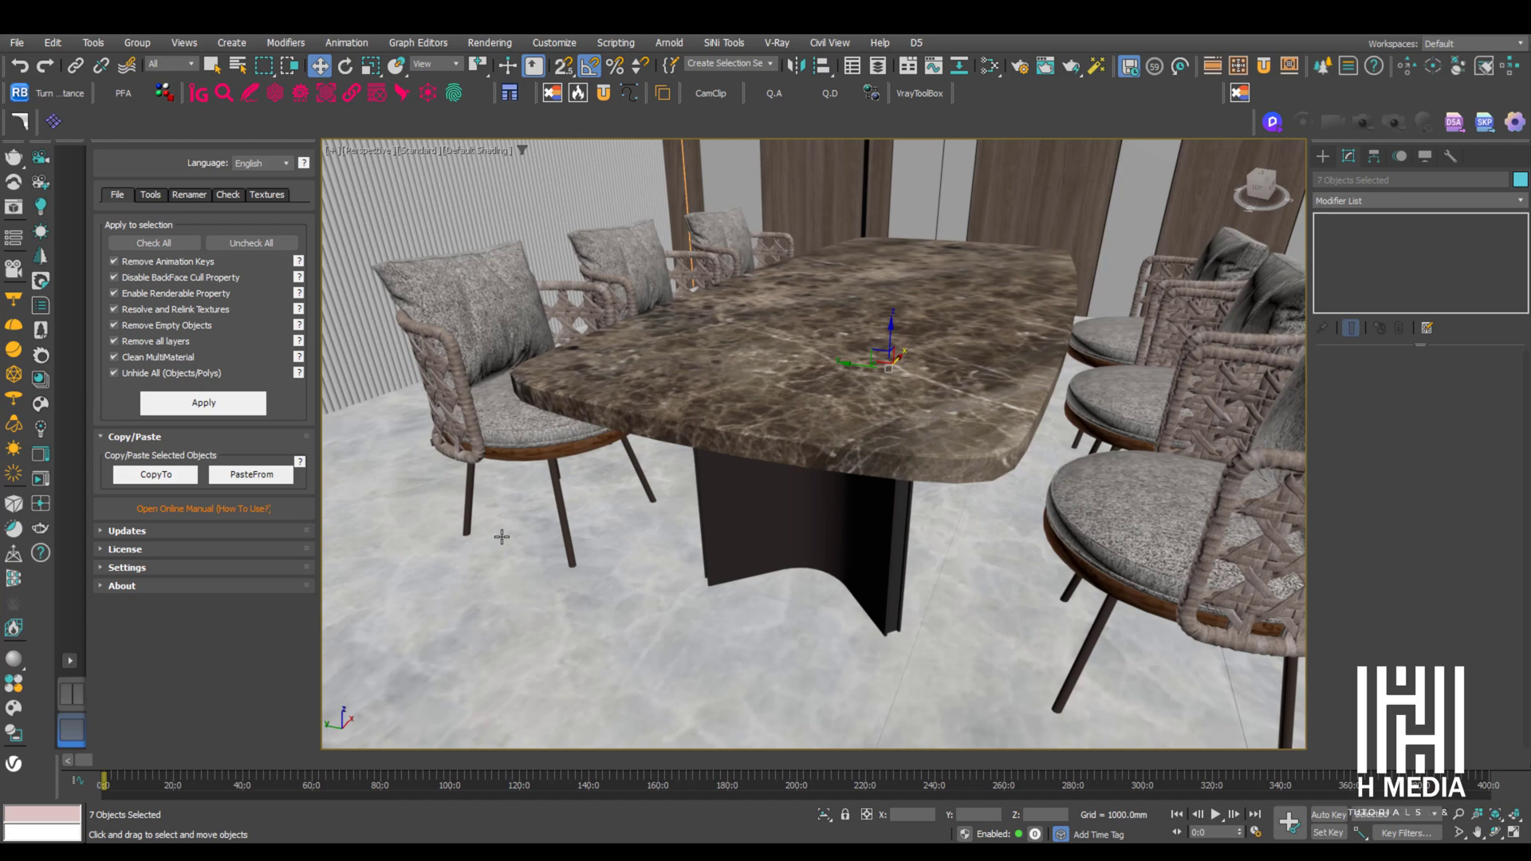
pyautogui.keyDown('alt'); pyautogui.moveTo(793, 375); pyautogui.dragTo(797, 454, button='middle'); pyautogui.keyUp('alt')
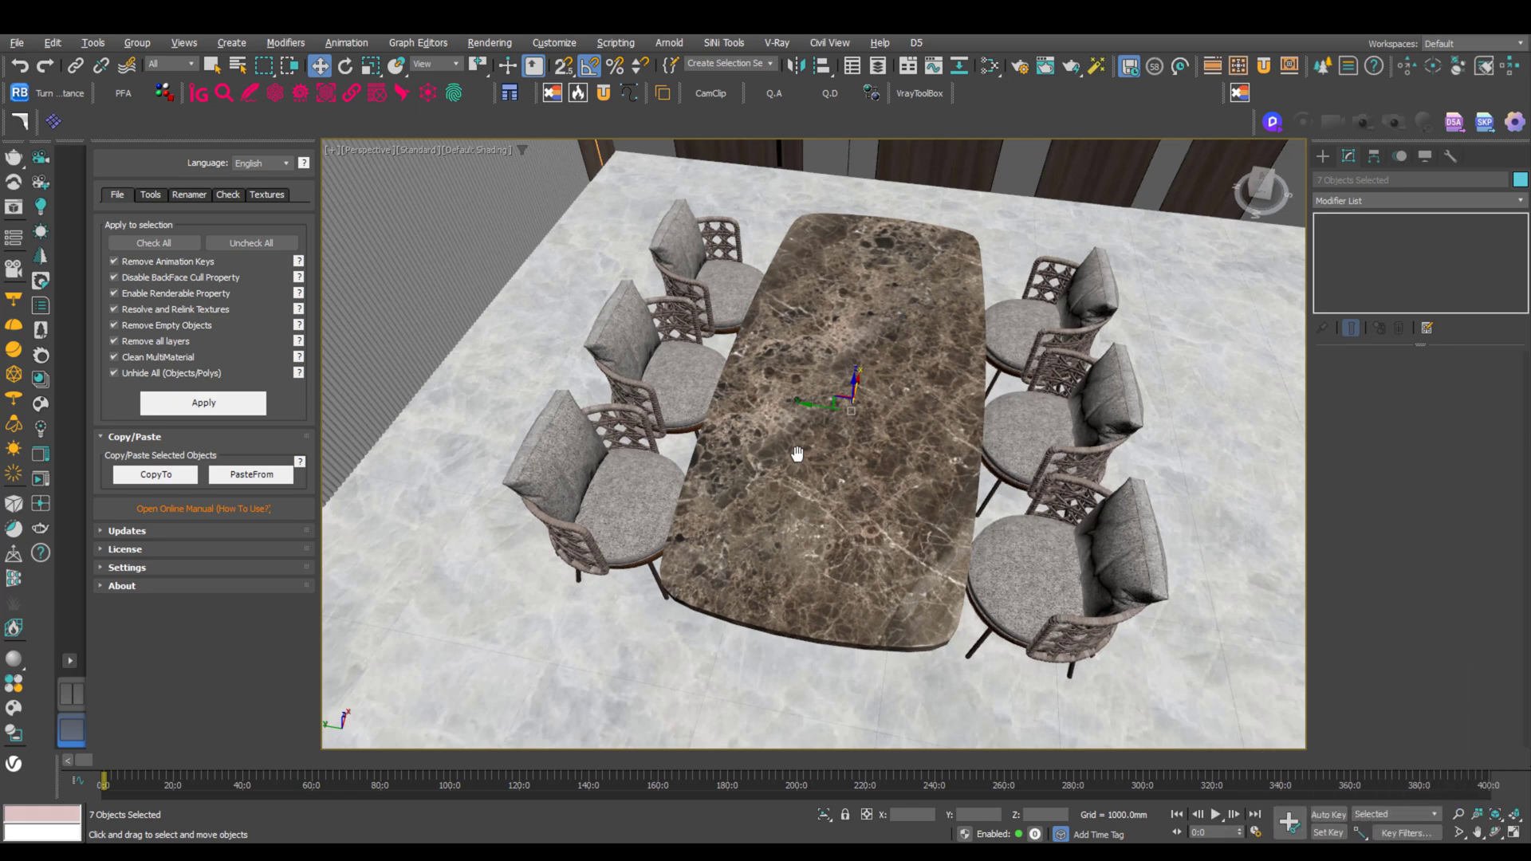
pyautogui.keyDown('alt'); pyautogui.moveTo(786, 447); pyautogui.dragTo(781, 471, button='middle'); pyautogui.keyUp('alt')
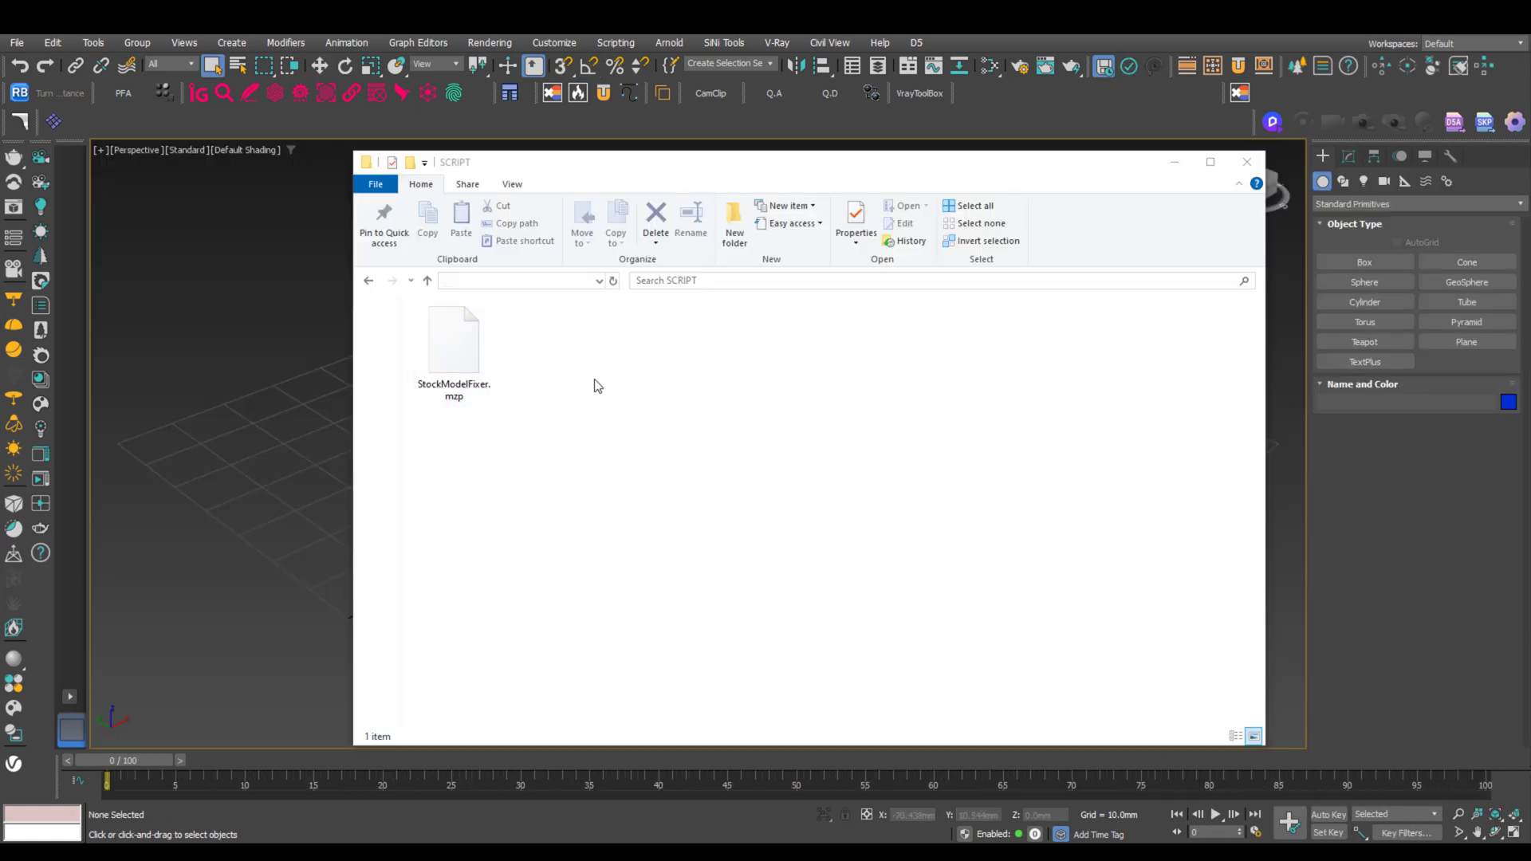
# Step: Install Stock Model Fixer 1.6.4 from StockModelFixer.mzp in English, accepting the license terms and keeping the recommended toolbar and HDPI icon options
pyautogui.moveTo(472, 343); pyautogui.dragTo(245, 343)
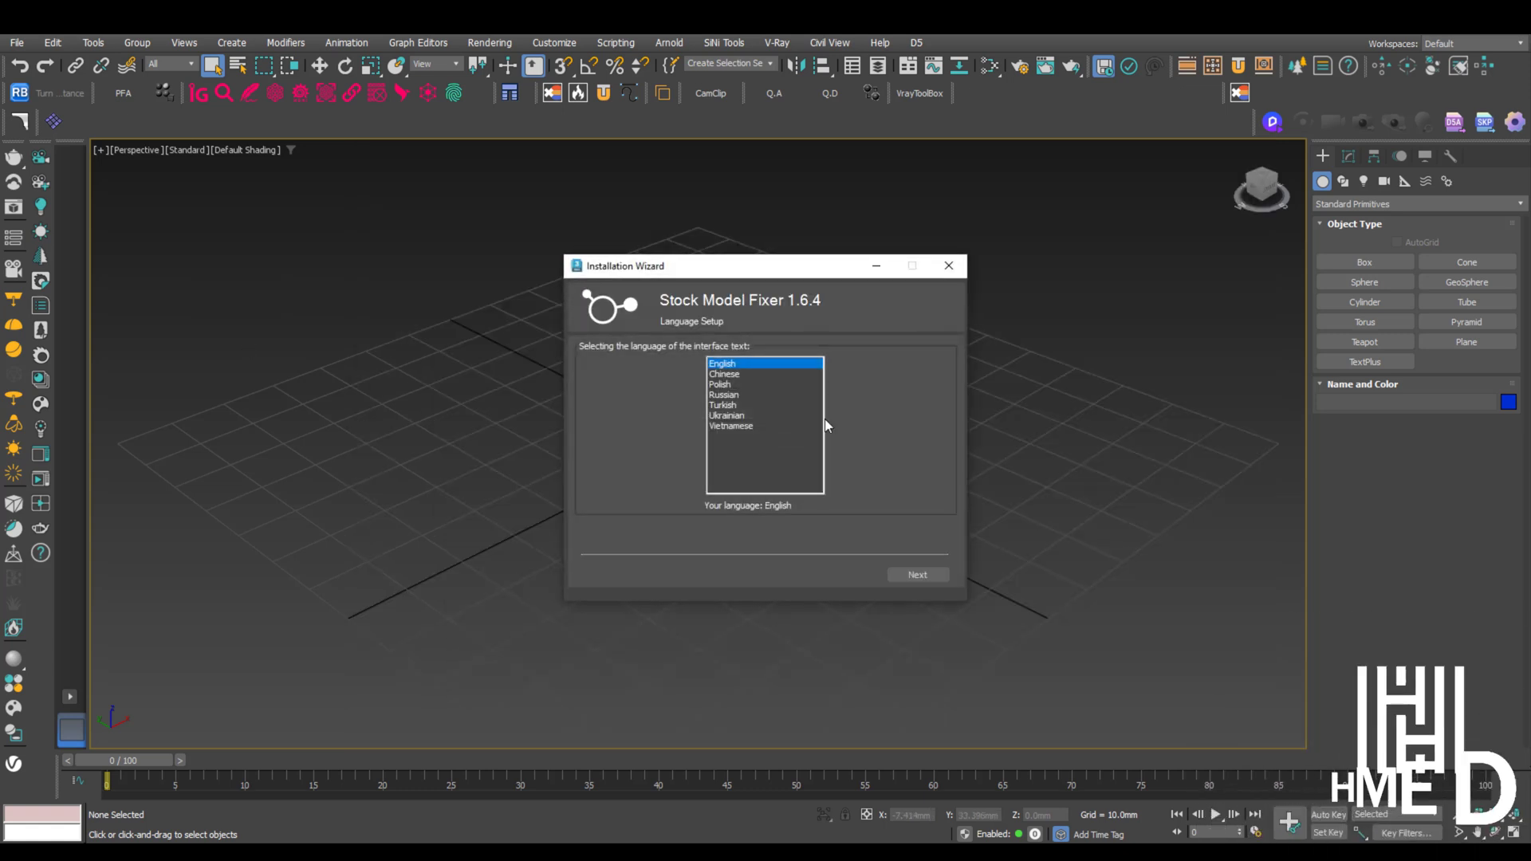
pyautogui.click(918, 574)
pyautogui.click(625, 539)
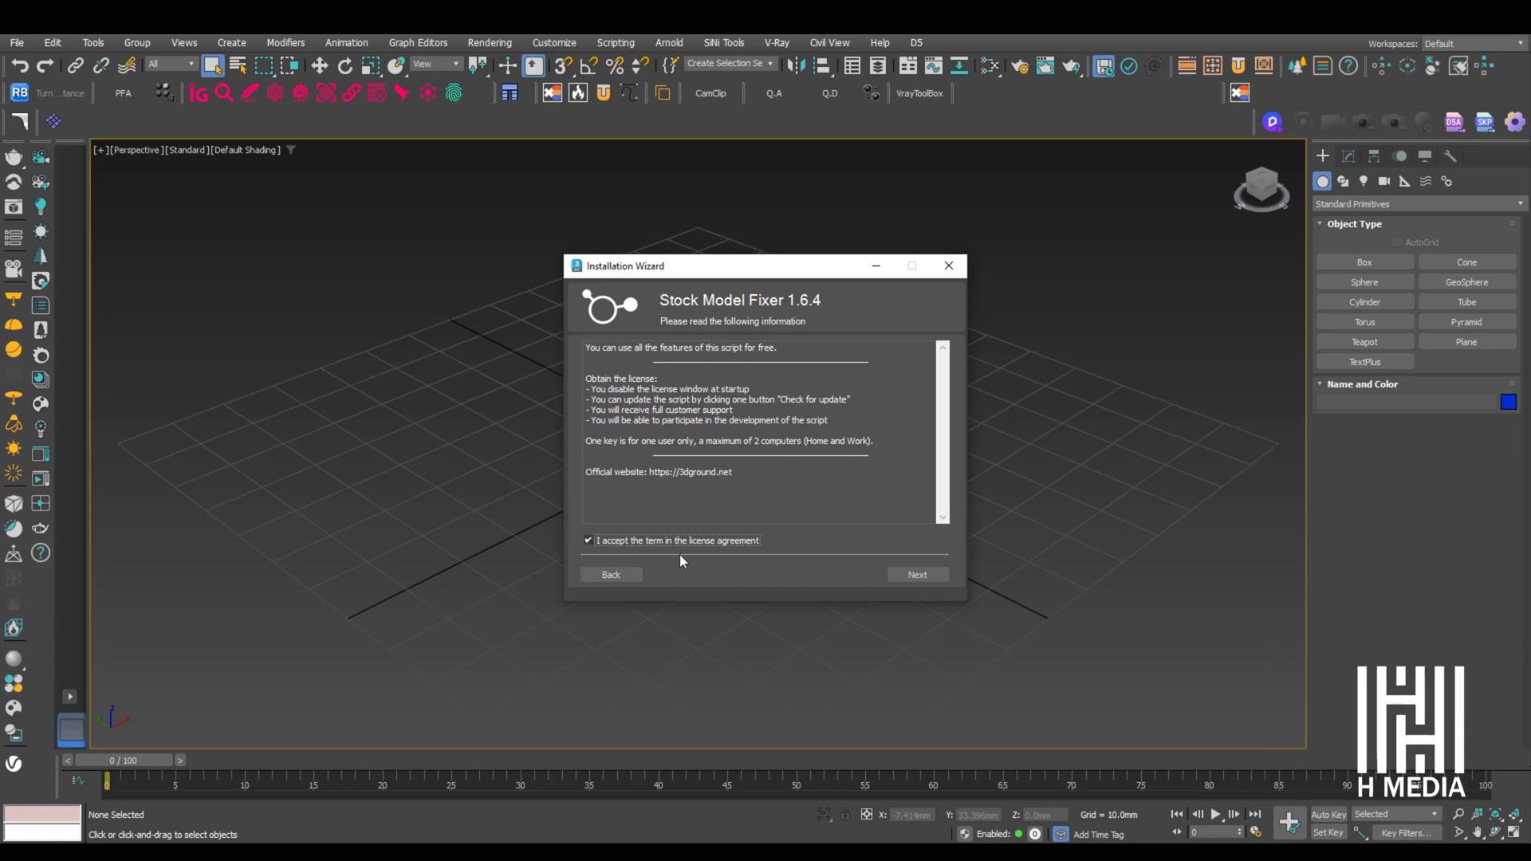
pyautogui.click(912, 575)
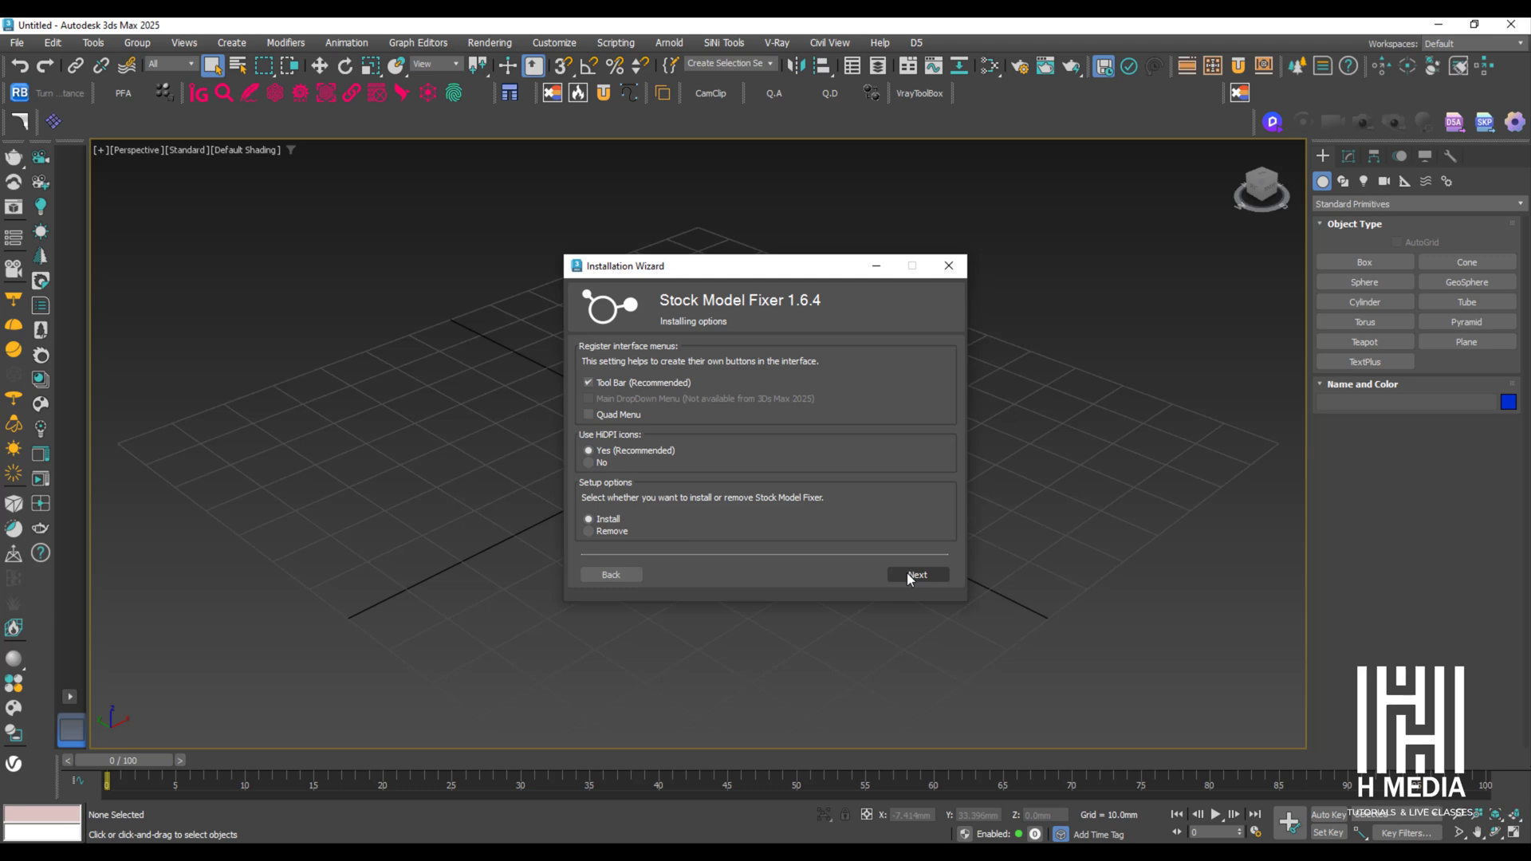
pyautogui.click(906, 572)
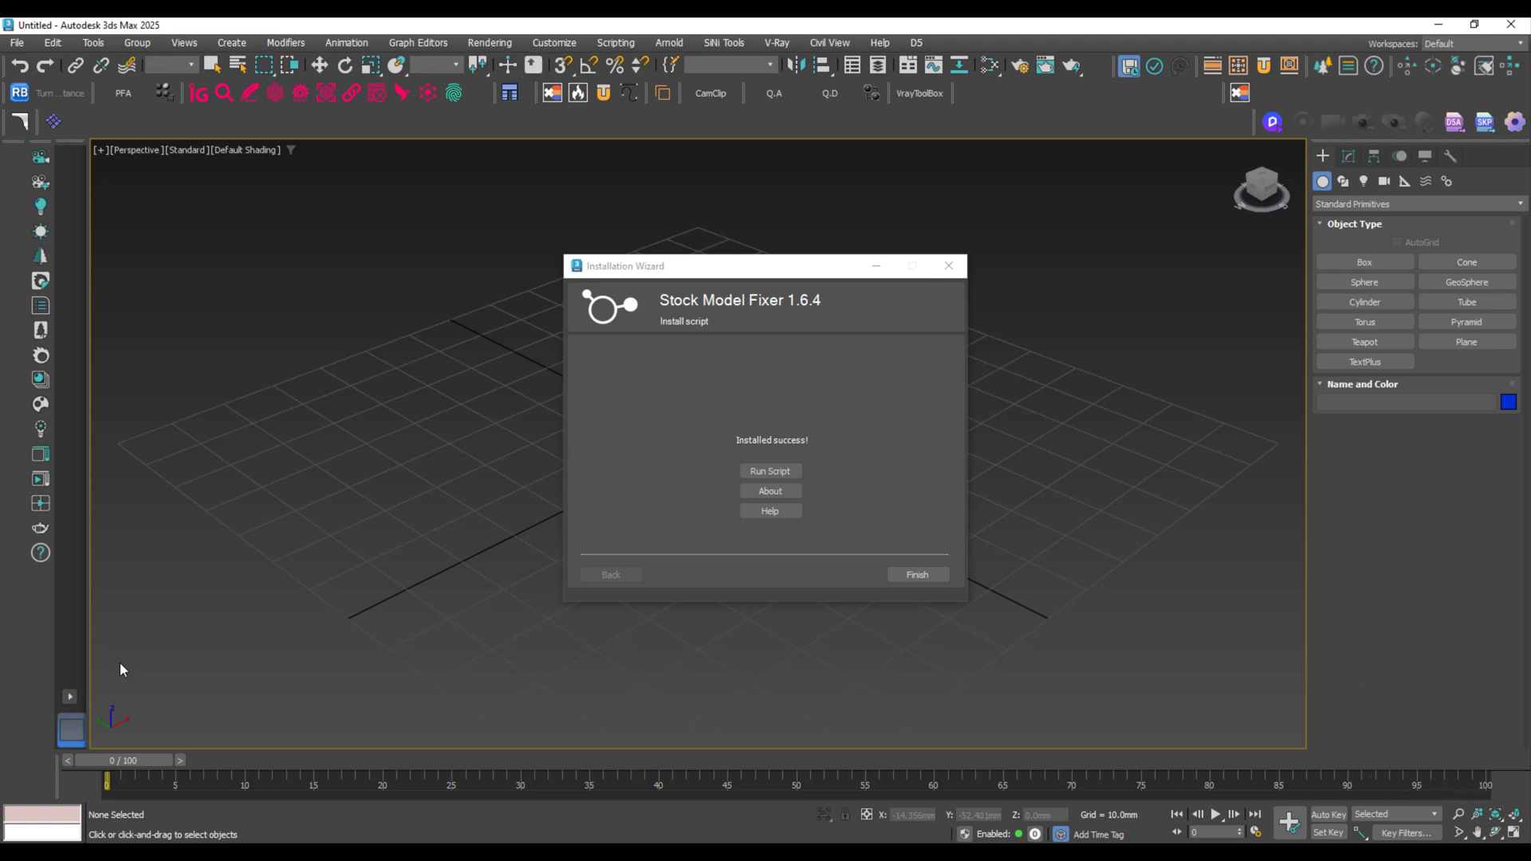
pyautogui.click(913, 575)
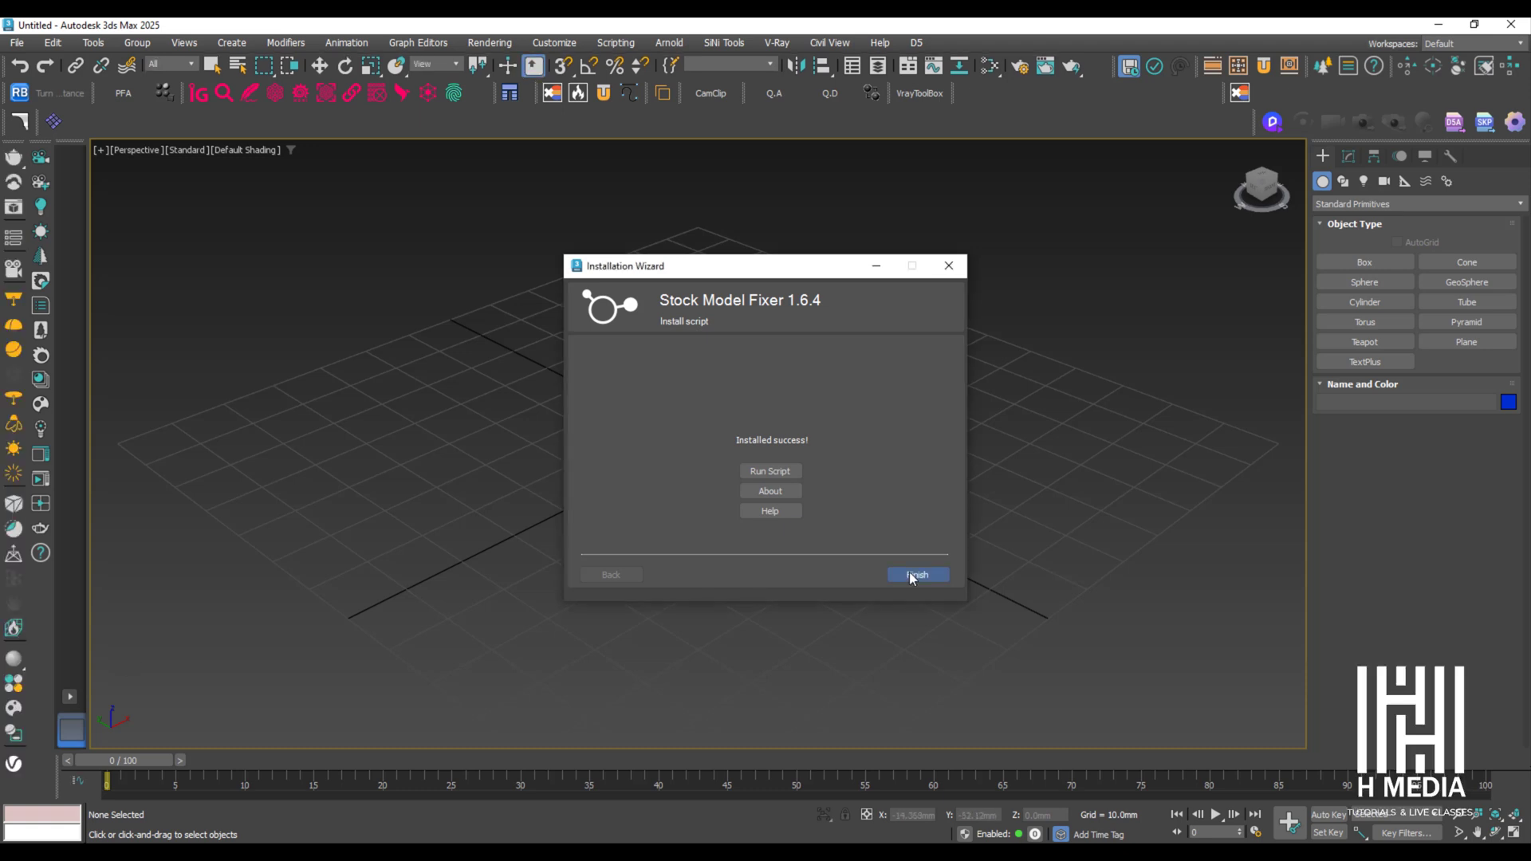
pyautogui.click(913, 576)
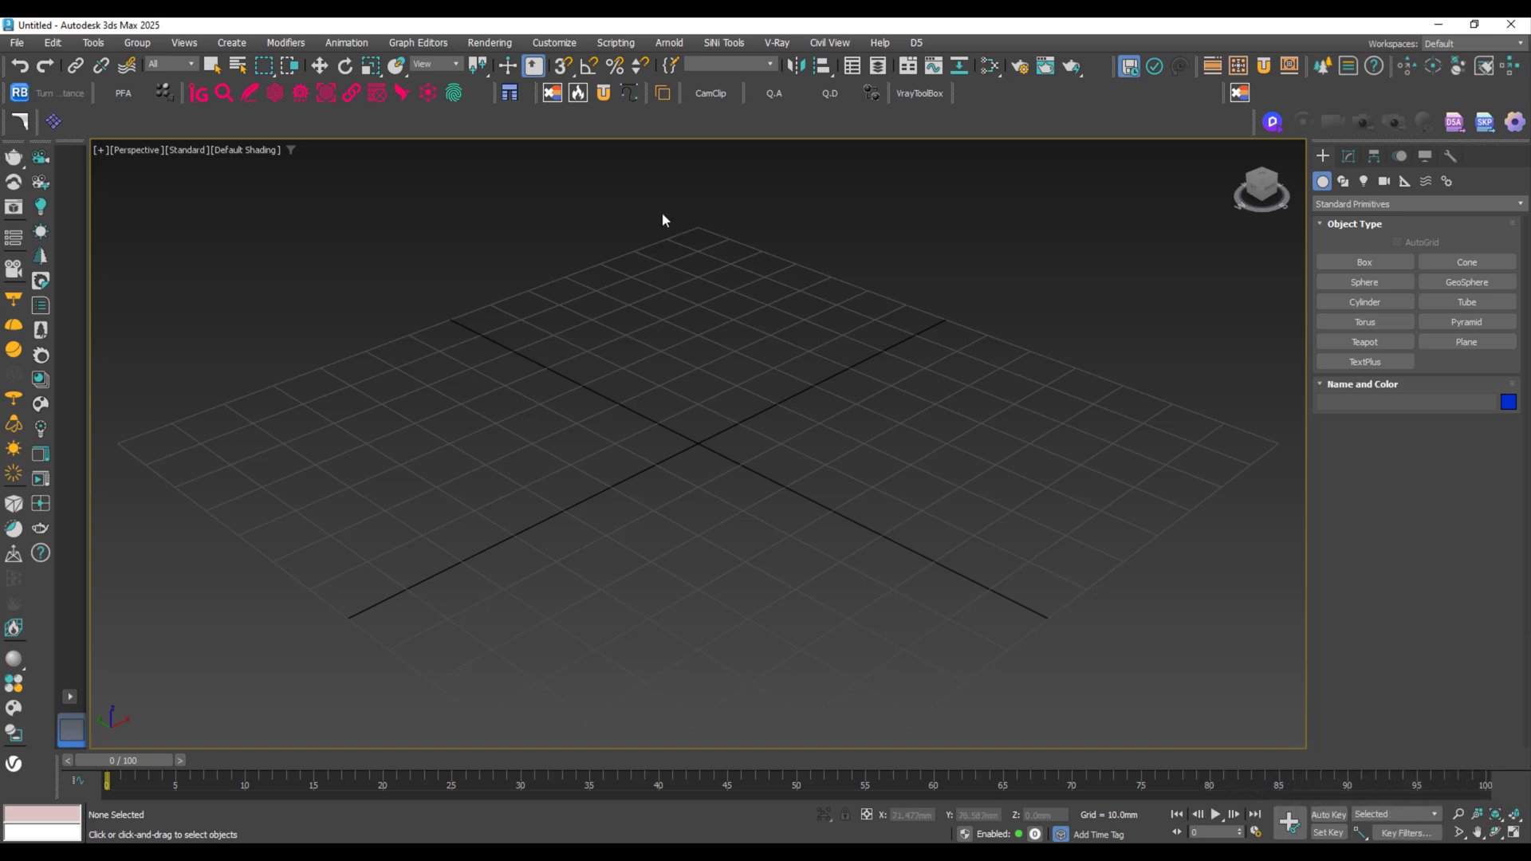
# Step: Create a custom toolbar named 13 for the Stock Model Fixer action from the [3DGROUND] category
pyautogui.click(545, 43)
pyautogui.click(567, 61)
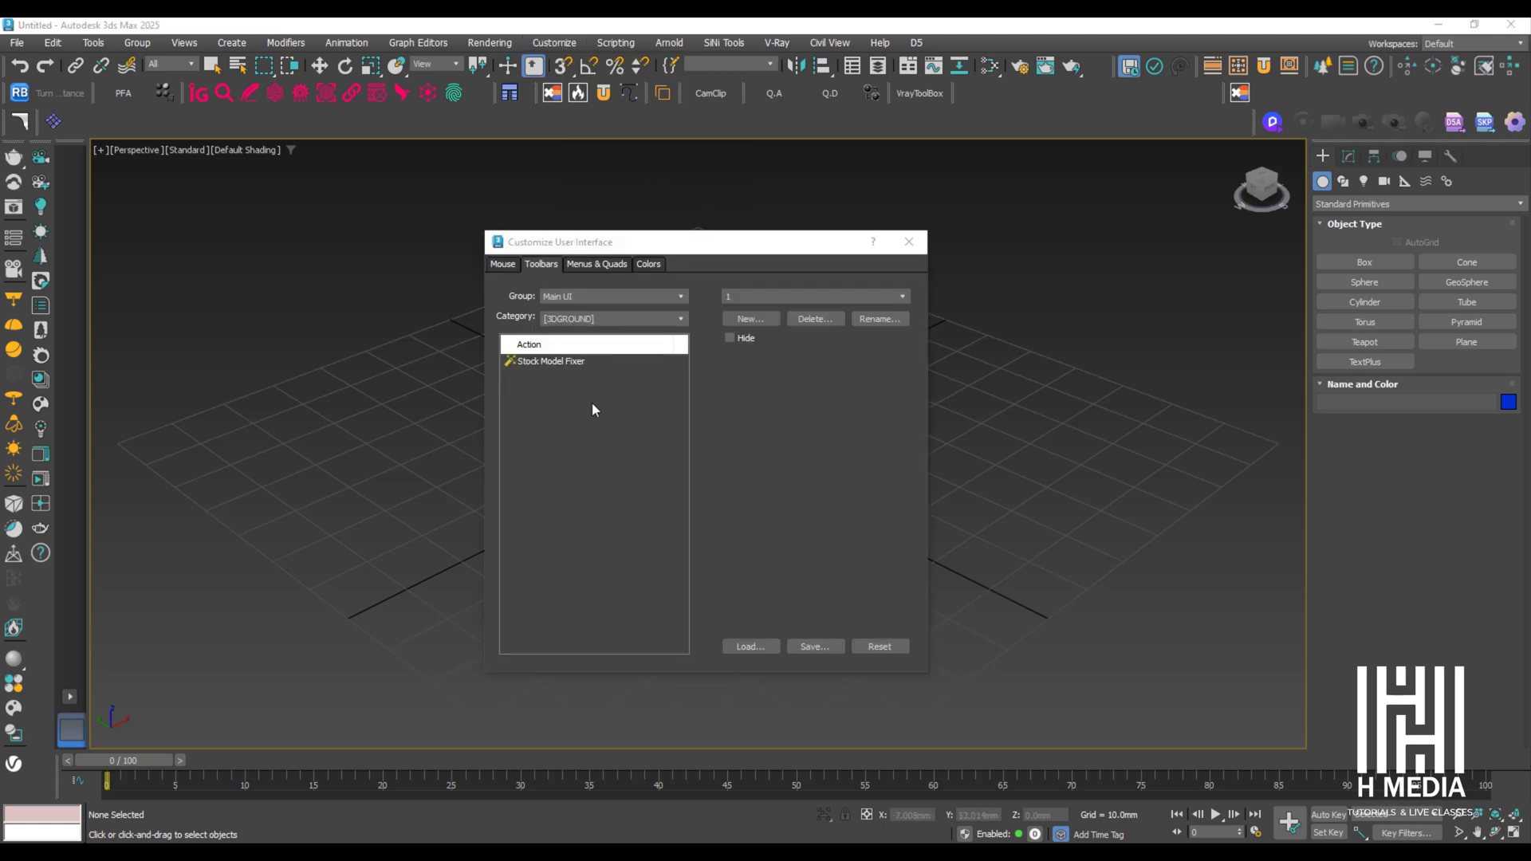
pyautogui.click(545, 362)
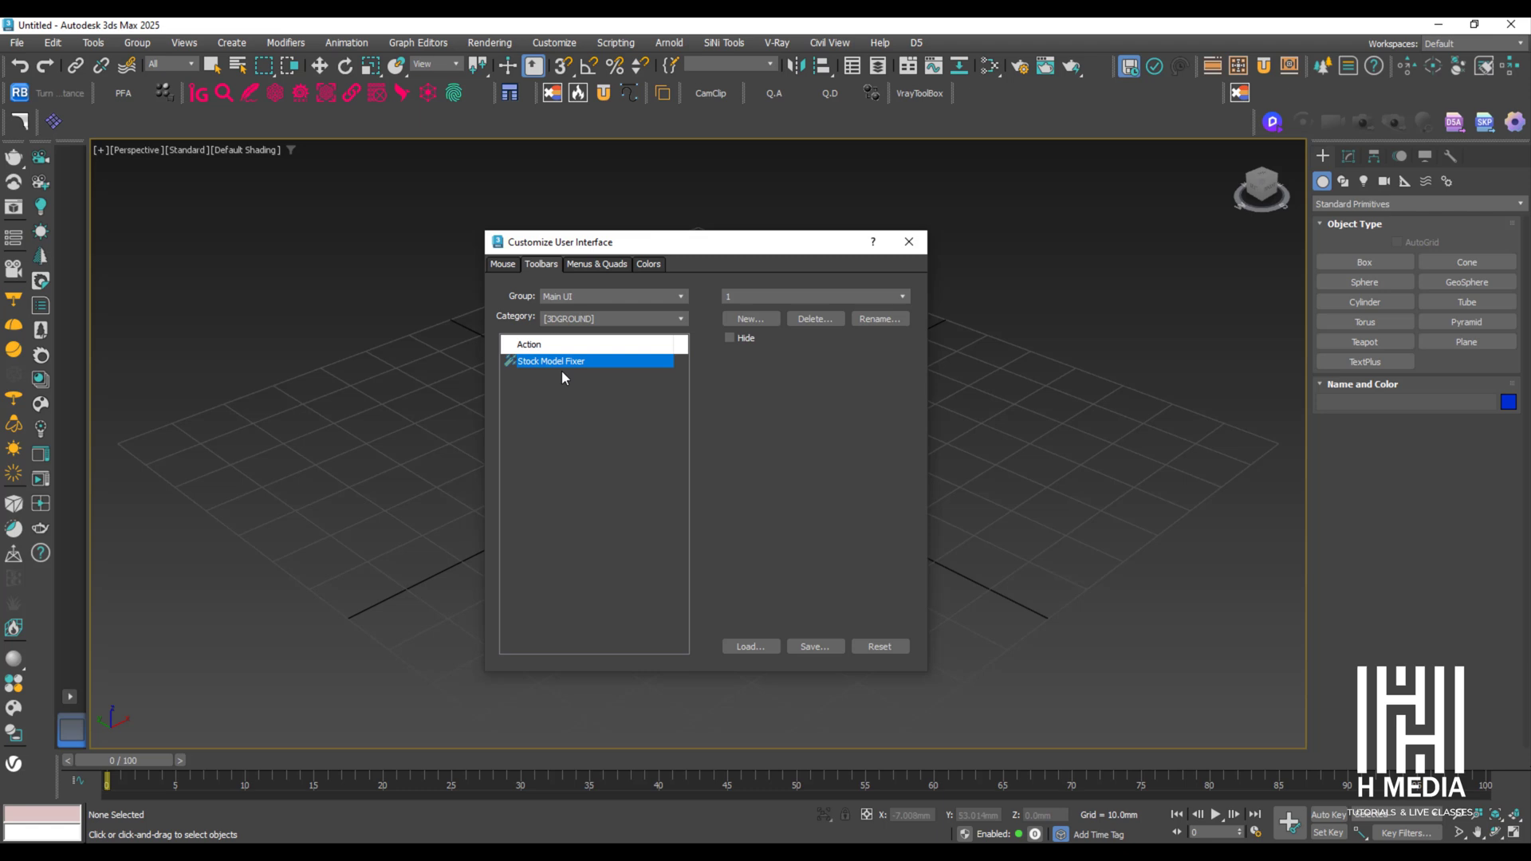
pyautogui.click(750, 318)
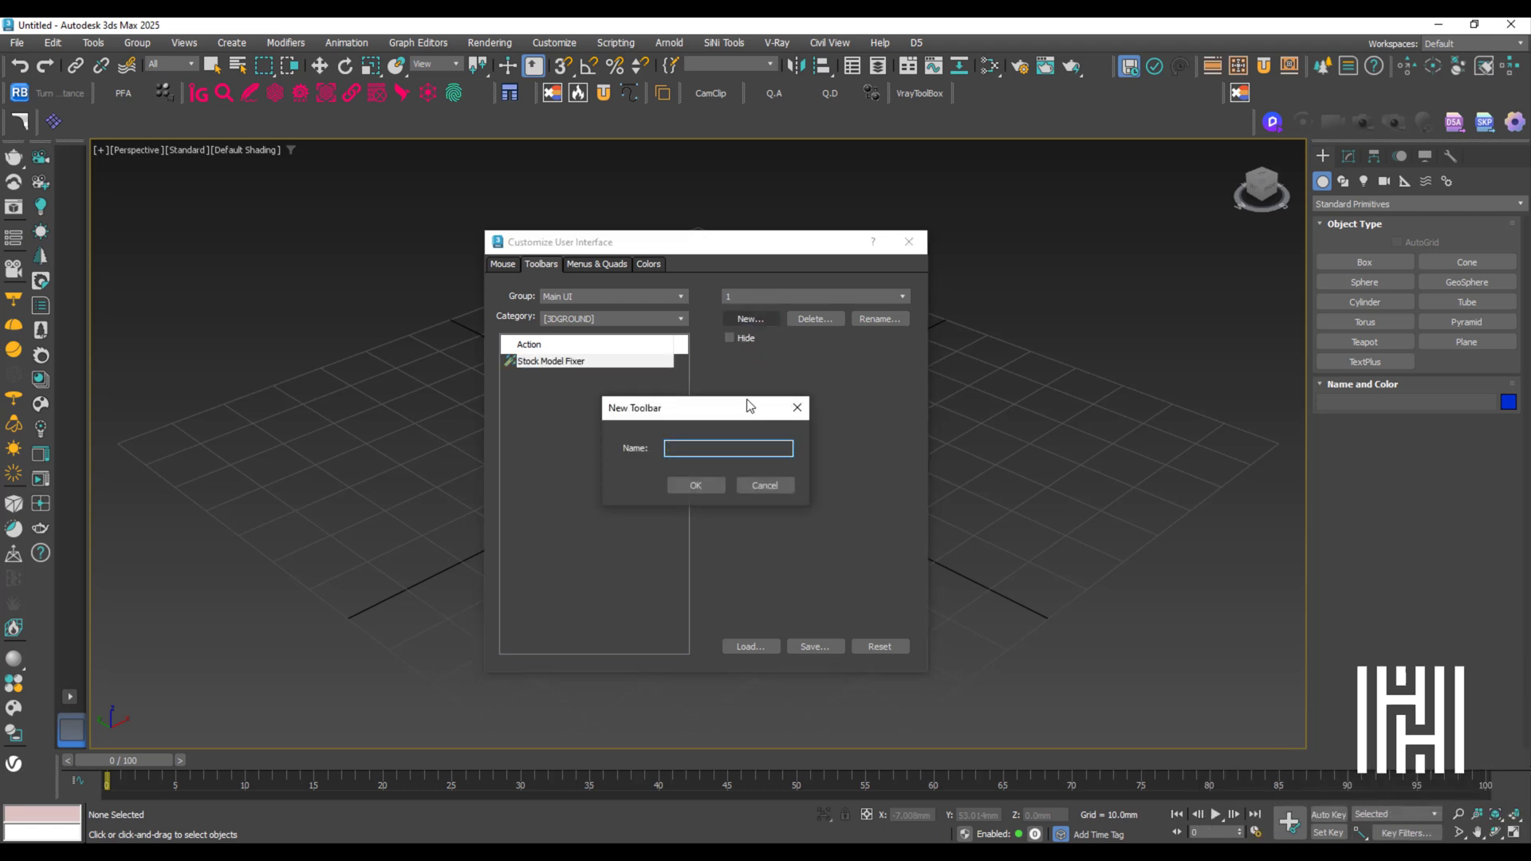
pyautogui.write('13')
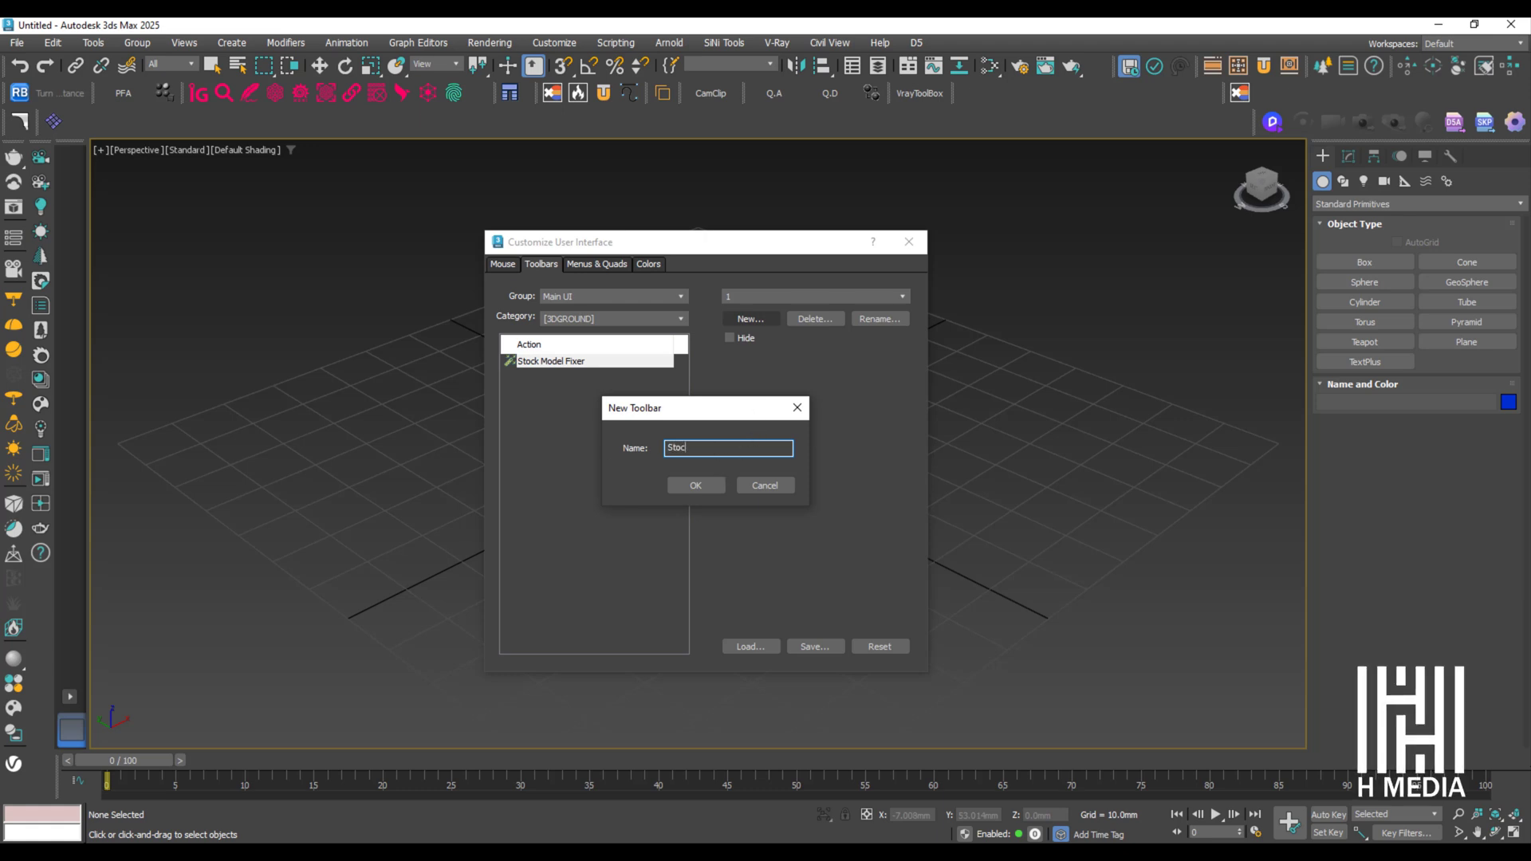
pyautogui.click(702, 488)
# Step: Add the Stock Model Fixer action to the new toolbar and dock it among the toolbars above the viewport
pyautogui.moveTo(1088, 385); pyautogui.dragTo(1088, 386)
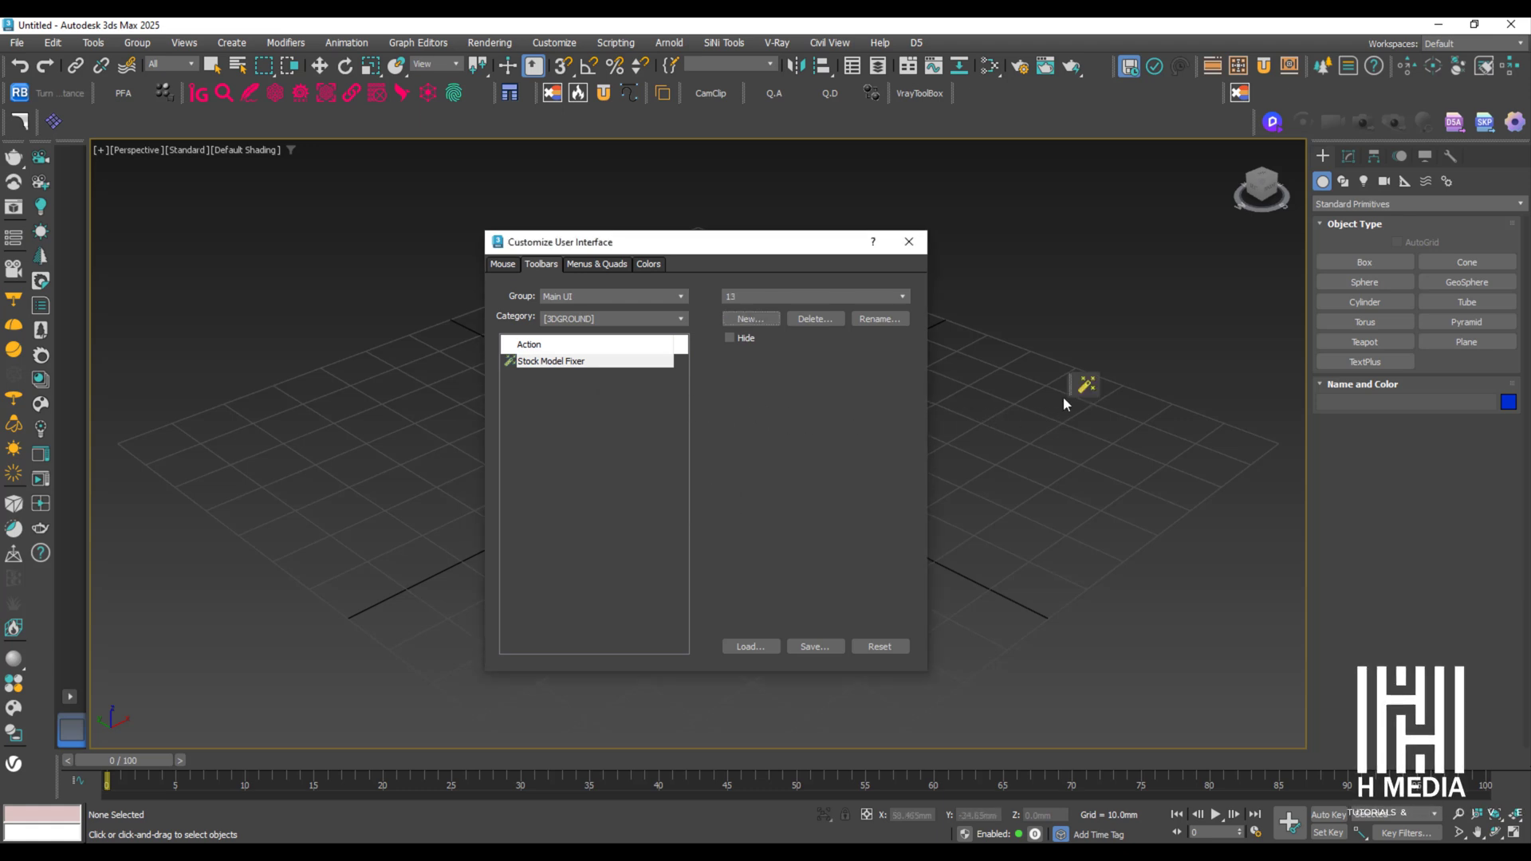
pyautogui.click(908, 243)
pyautogui.moveTo(879, 232); pyautogui.dragTo(968, 98)
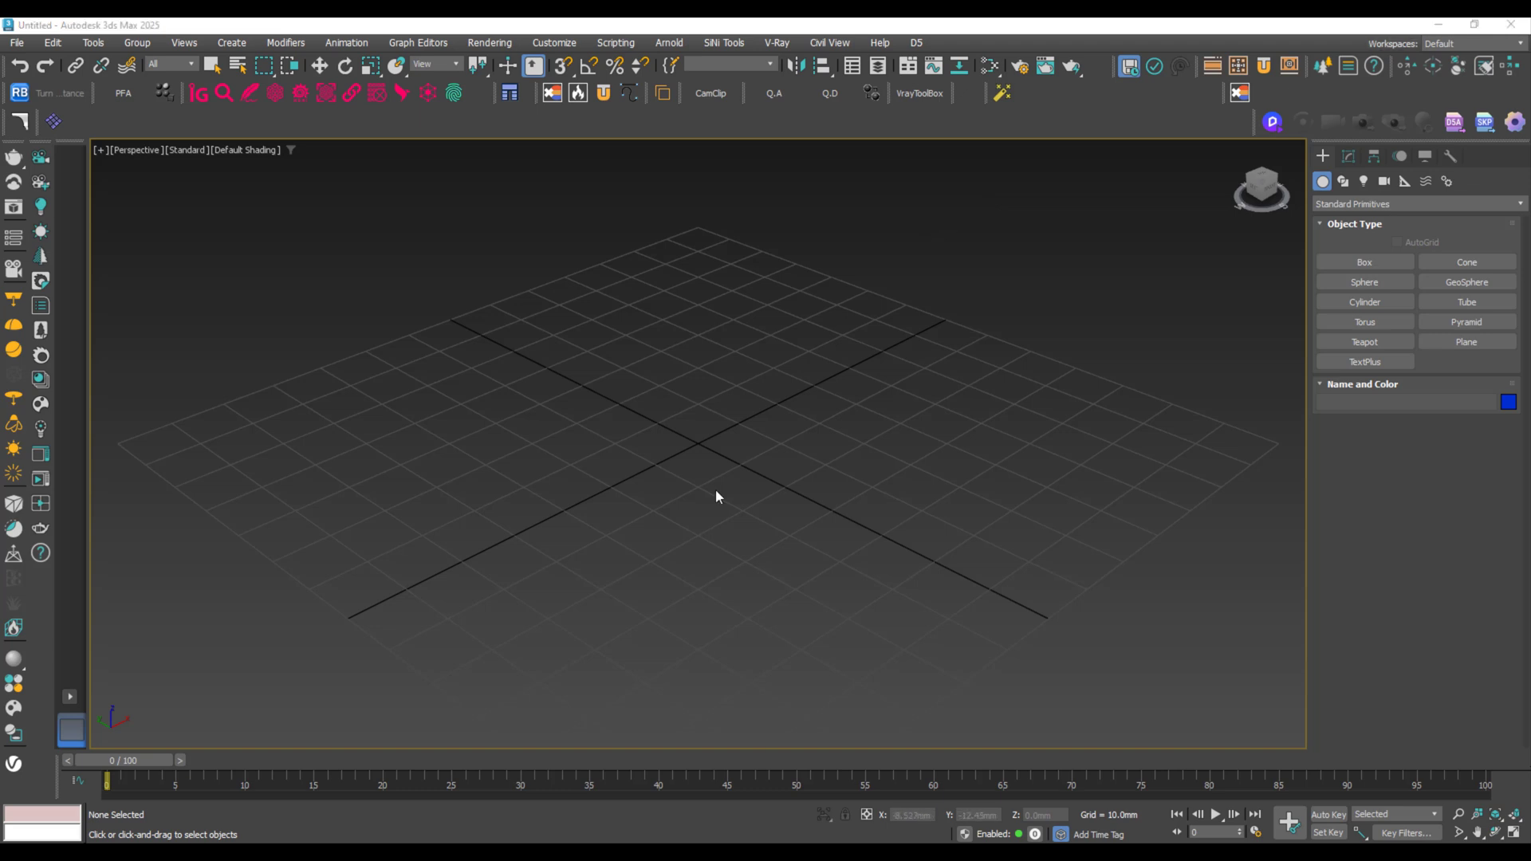